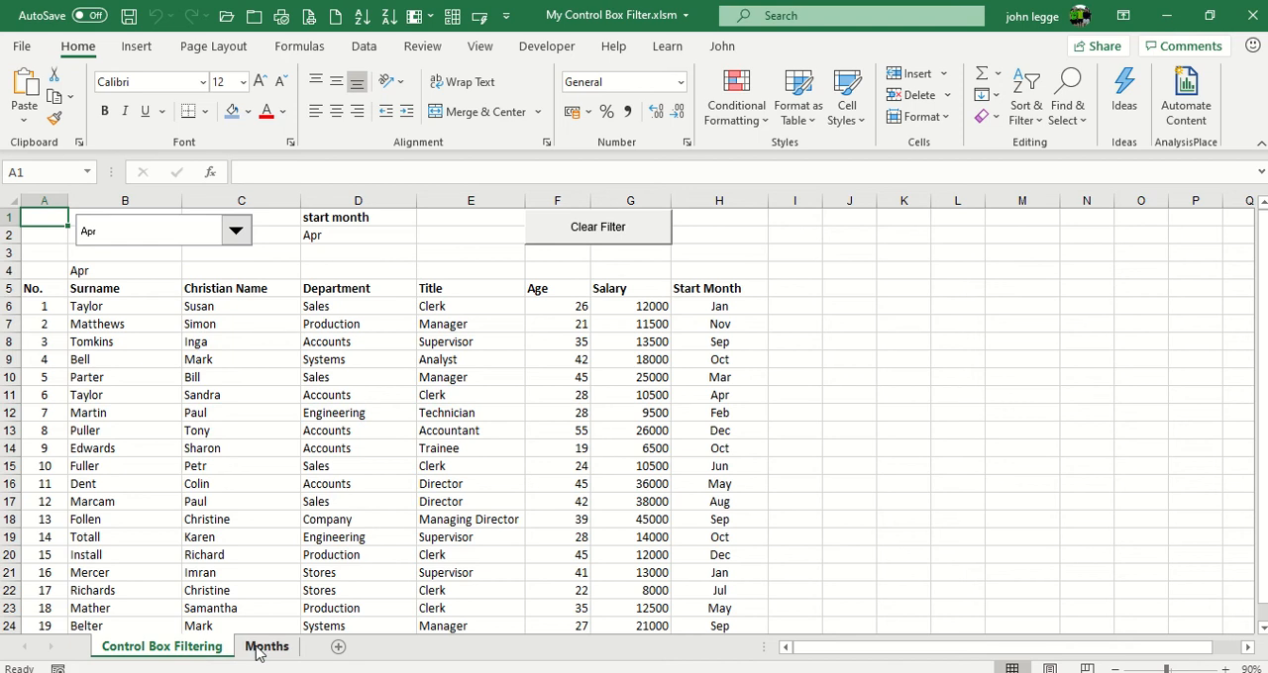
Examine the month list on the Months sheet and return to the Control Box Filtering sheet
click(260, 648)
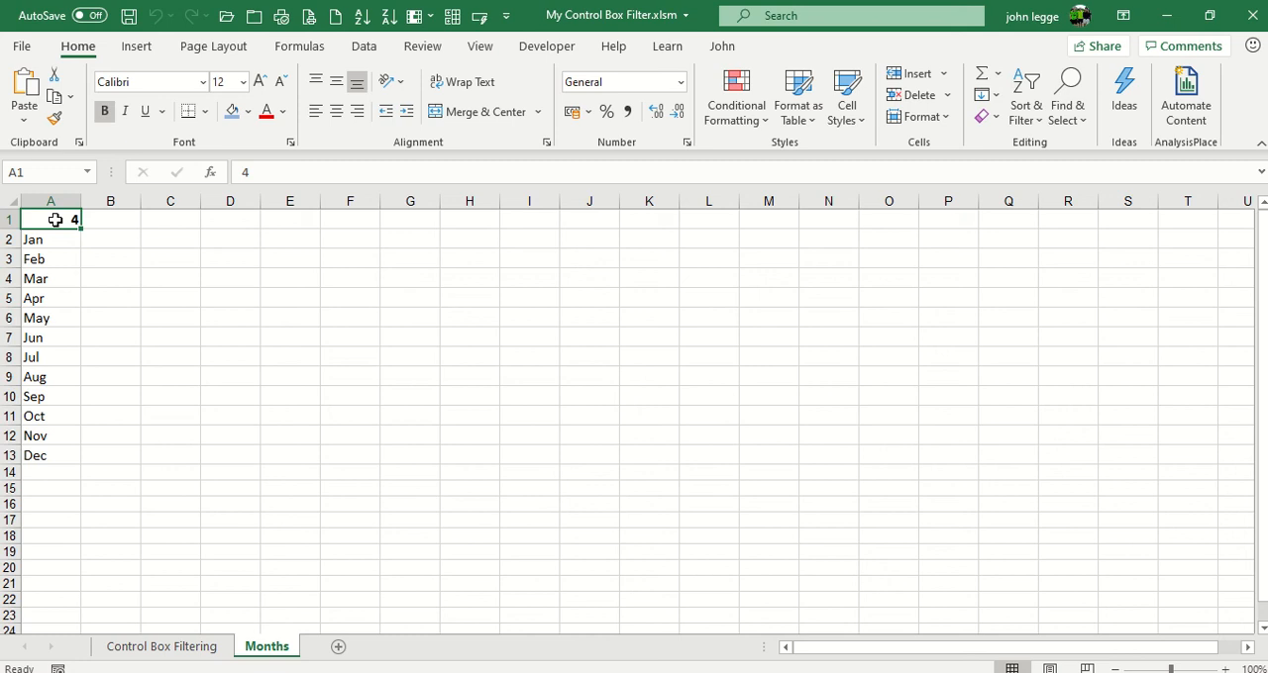
click(162, 645)
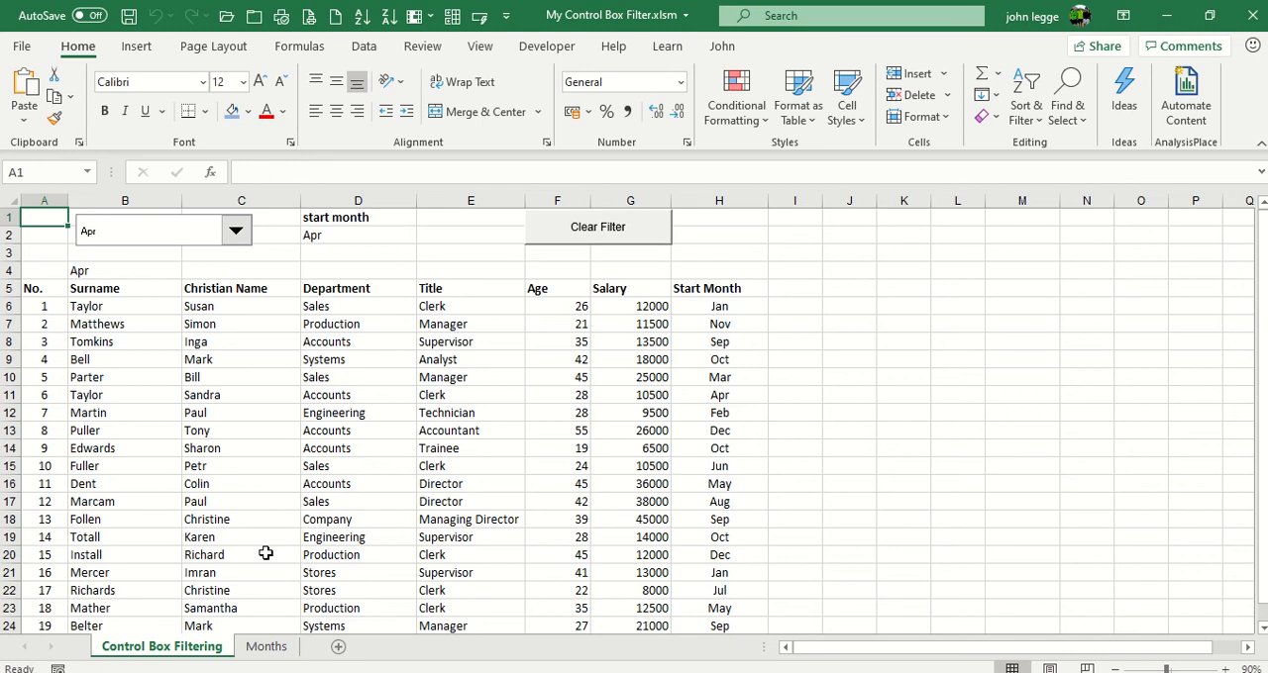
Filter the staff list by start month Jun using the combo box, and clear the filter
click(236, 236)
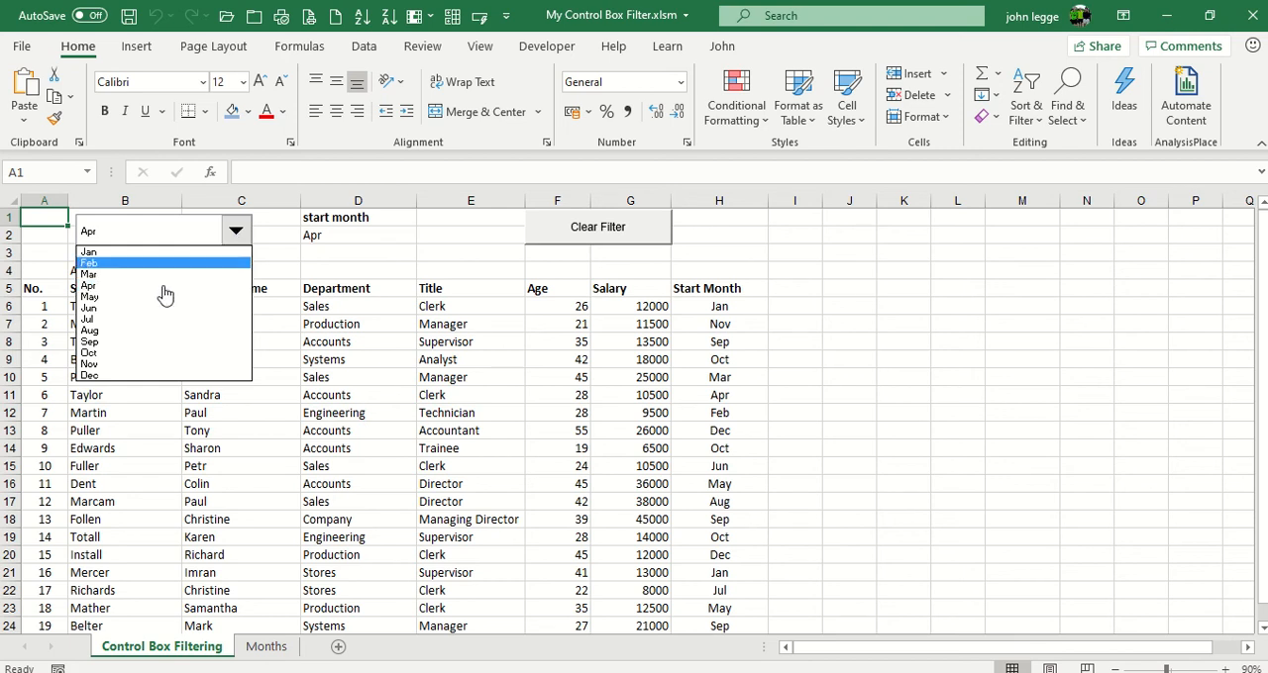
click(107, 308)
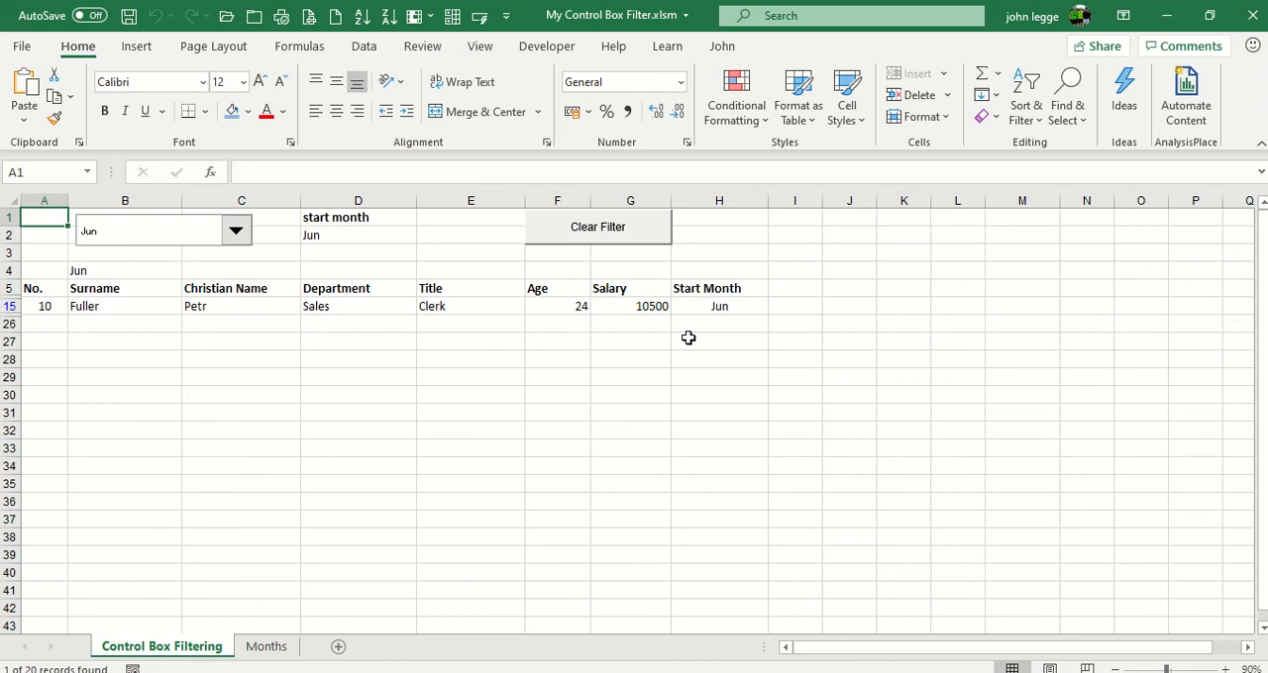
click(565, 233)
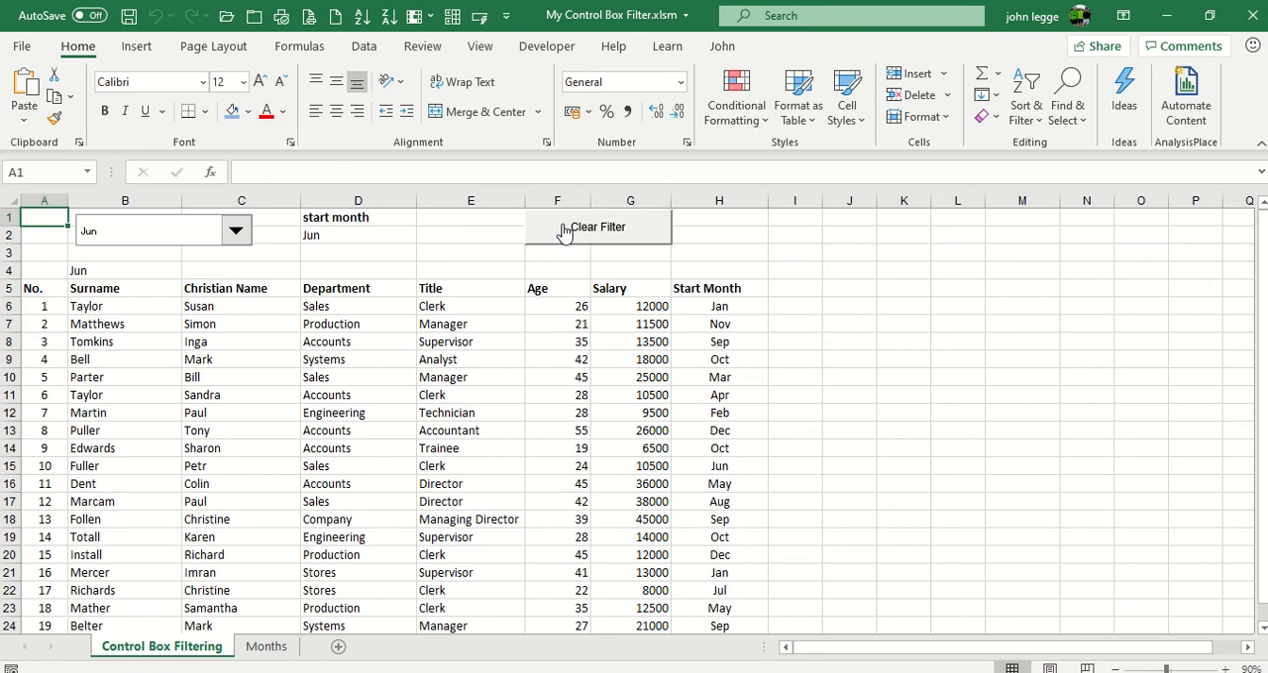
Look up the Combo Box form control among the insertable controls, leaving the existing combo box unchanged and deselected
ctrl+click(188, 236)
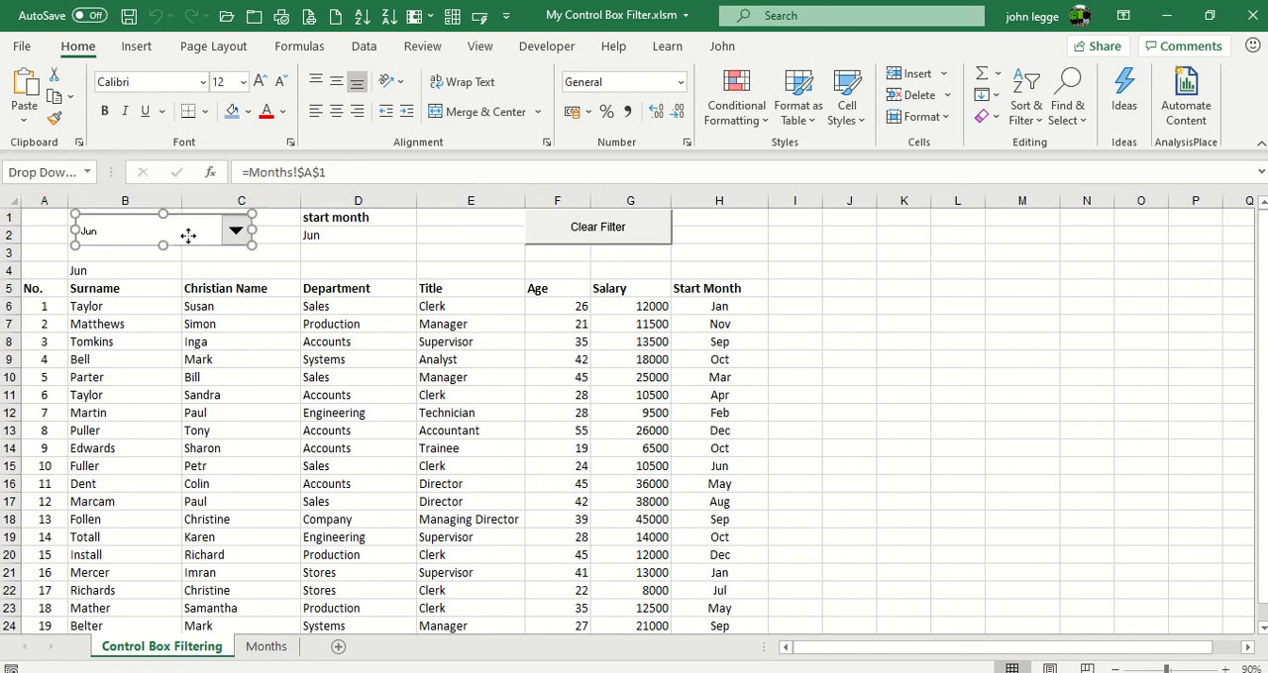
right_click(188, 236)
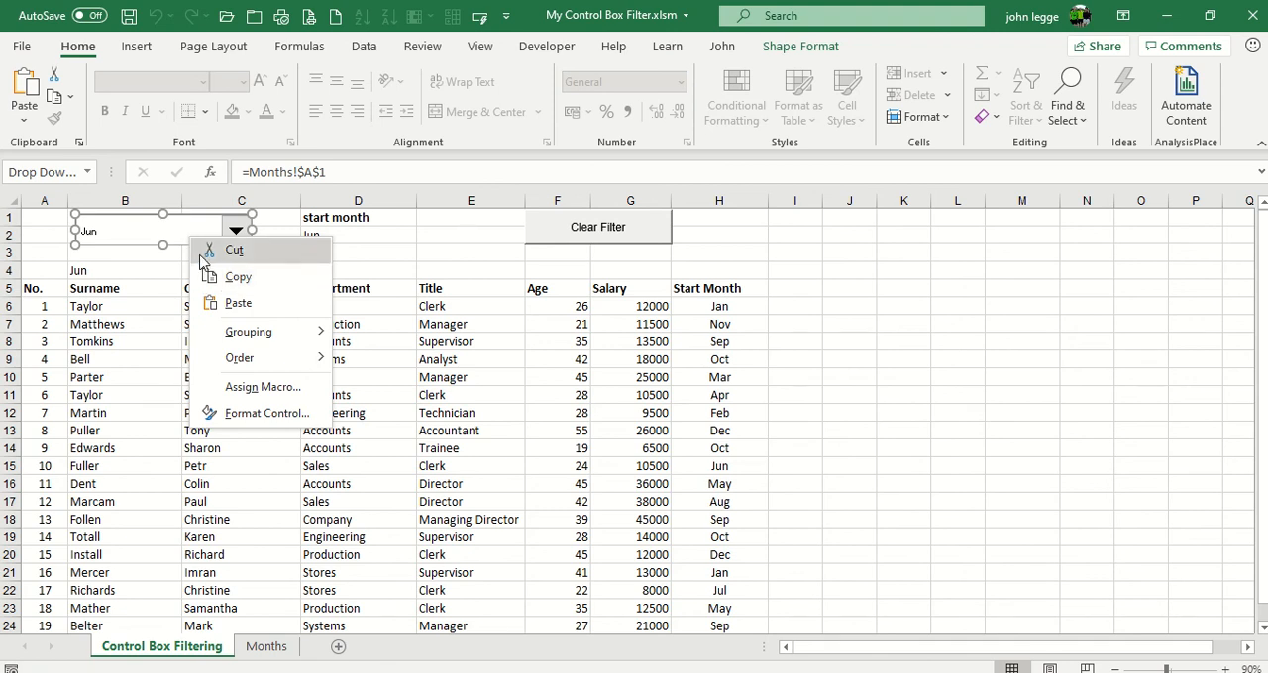
click(545, 49)
click(548, 51)
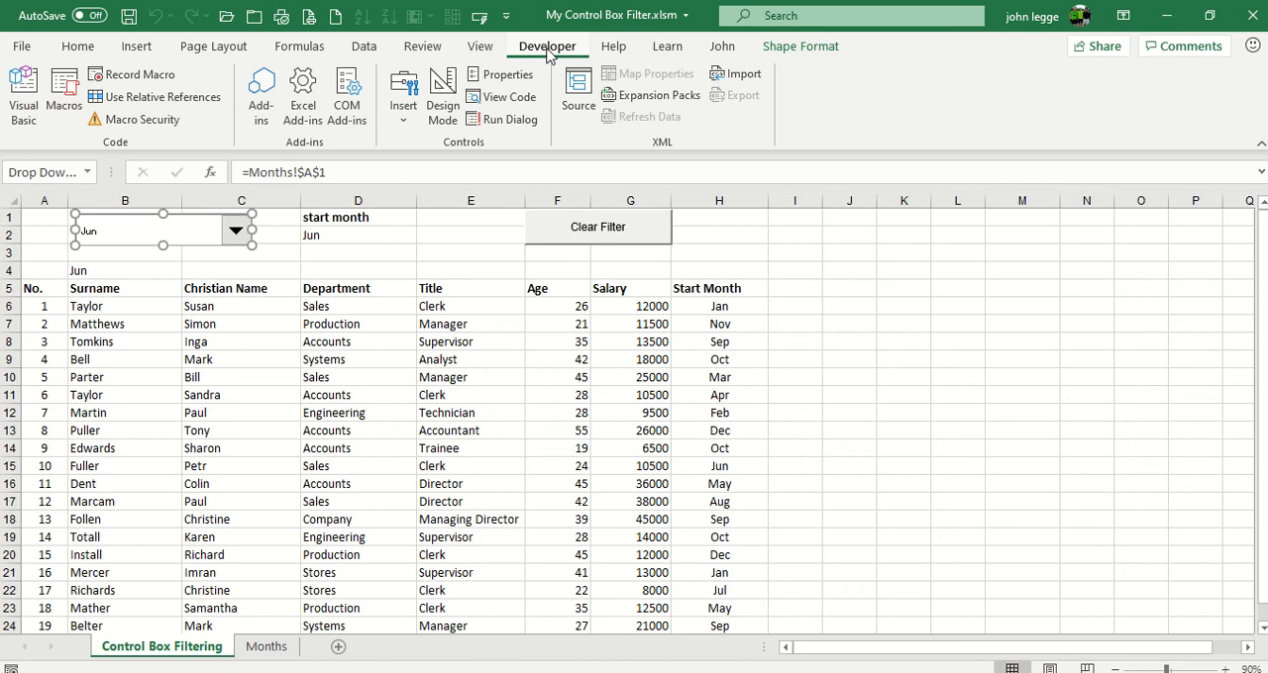
click(404, 121)
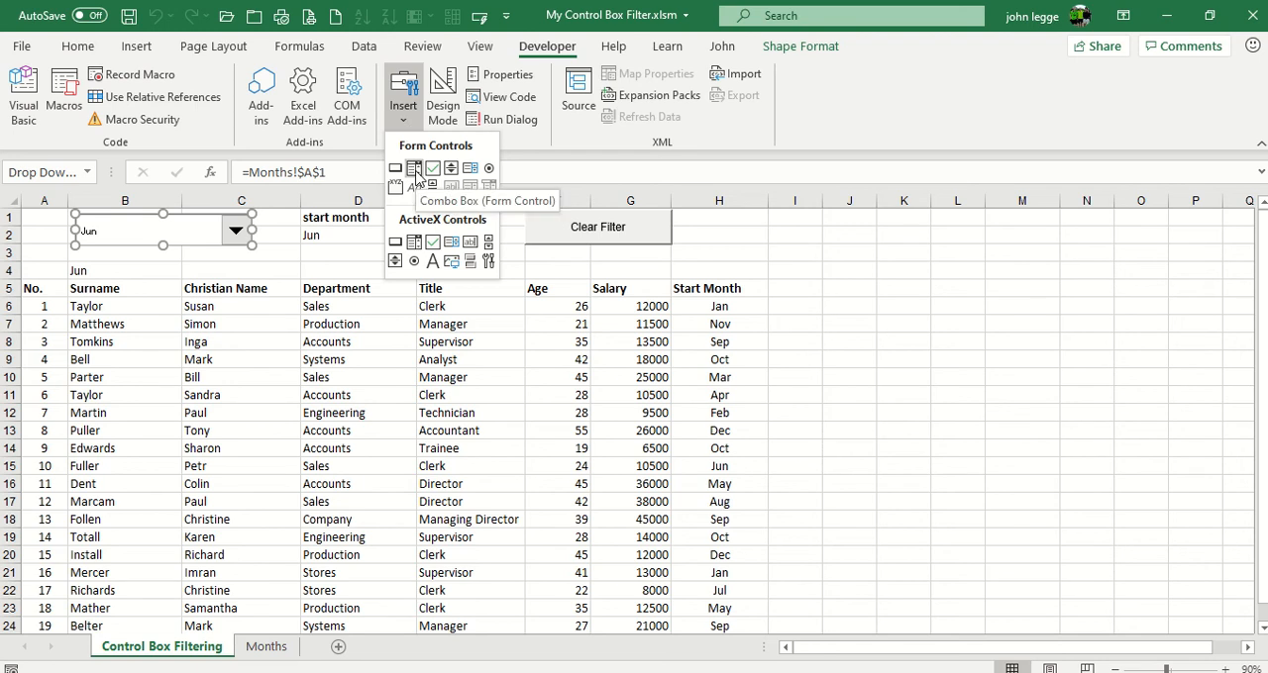
click(986, 260)
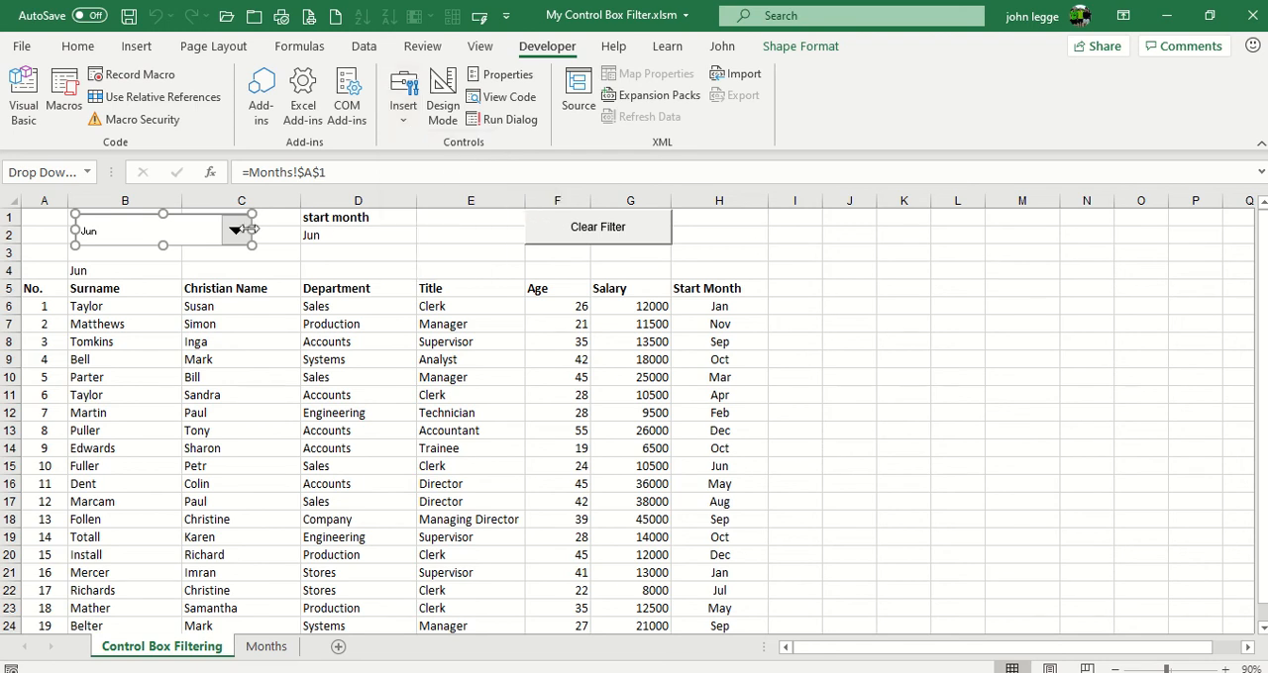
click(223, 265)
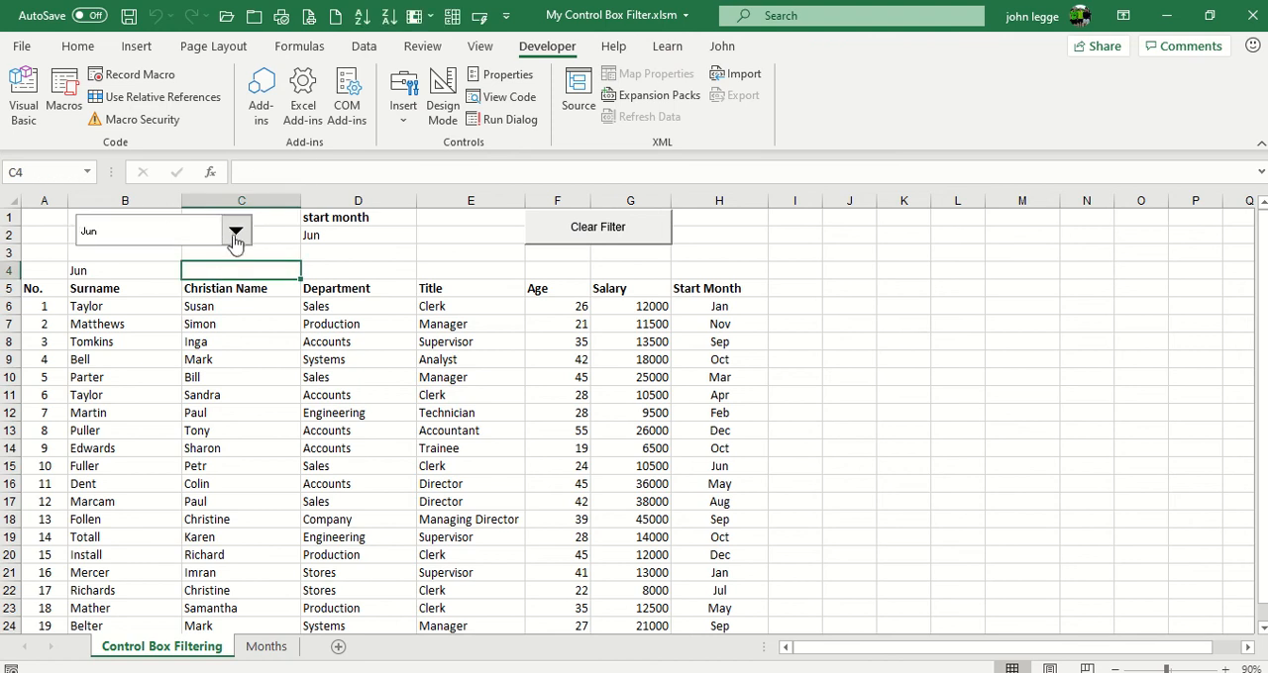
Filter the staff list by start month Aug using the combo box, and clear the filter
click(236, 237)
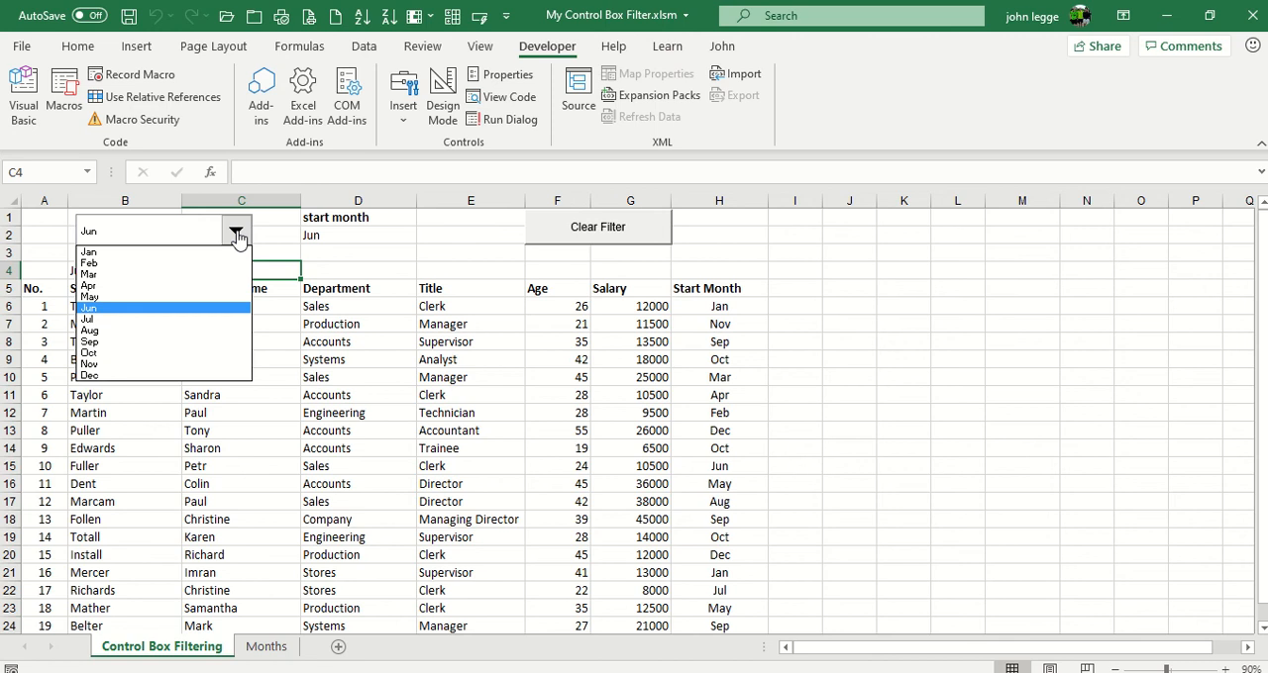
click(118, 331)
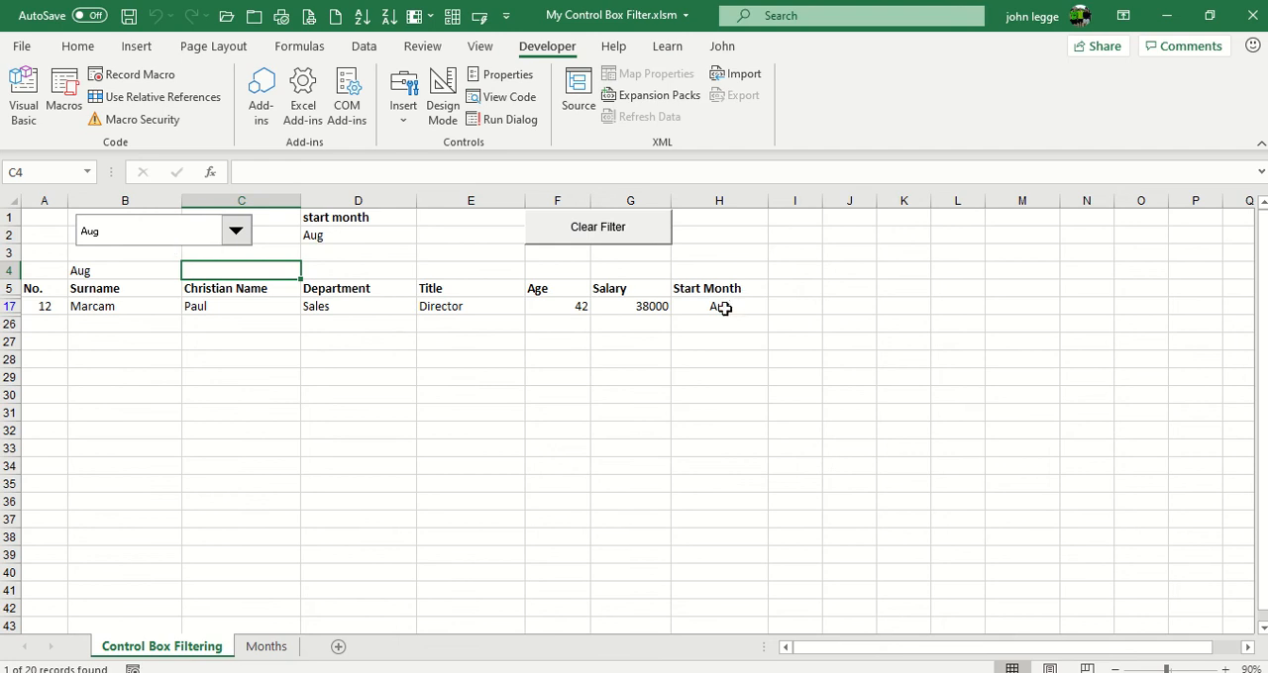
click(600, 228)
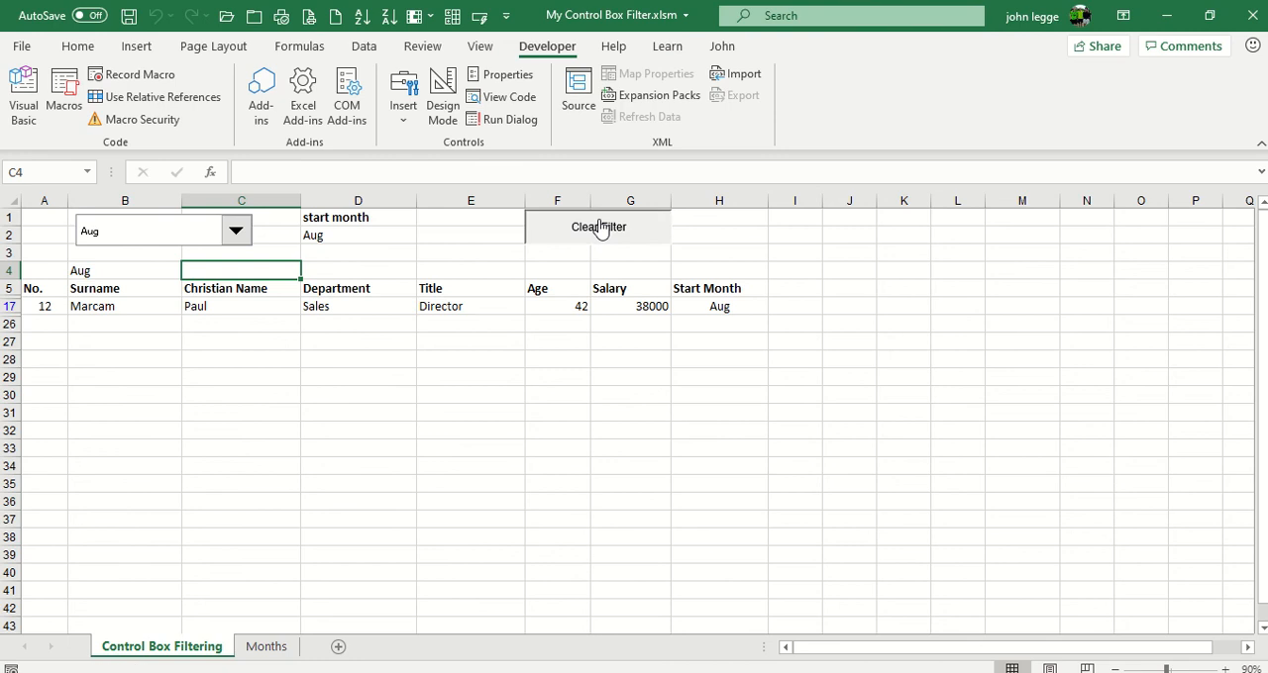
Examine the combo box's control settings for input range, cell link and drop-down lines, and close them without changes
right_click(205, 246)
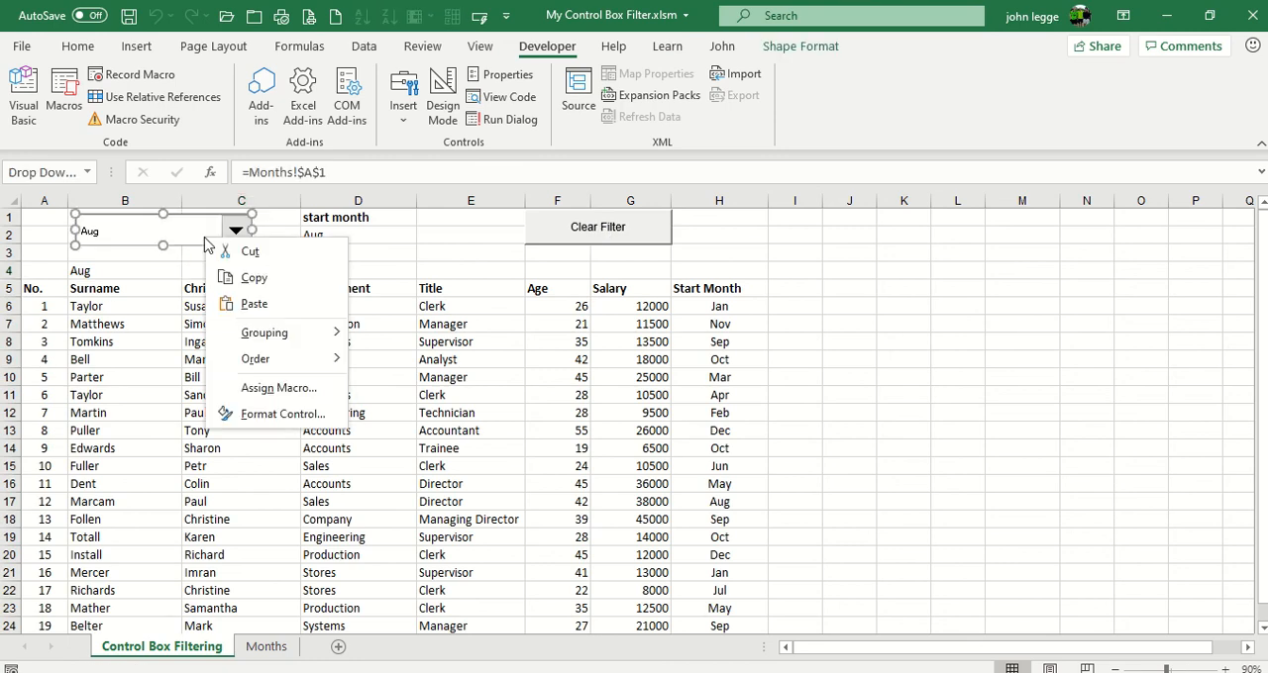
click(302, 416)
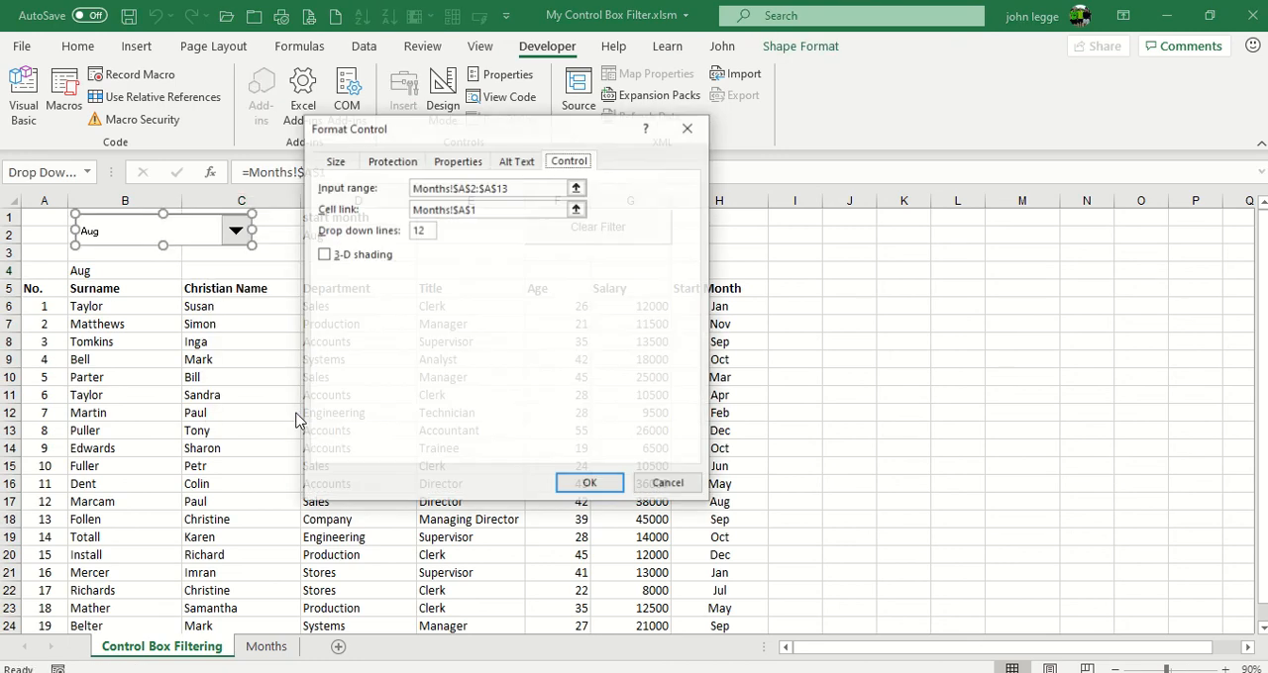
drag(451, 127, 863, 196)
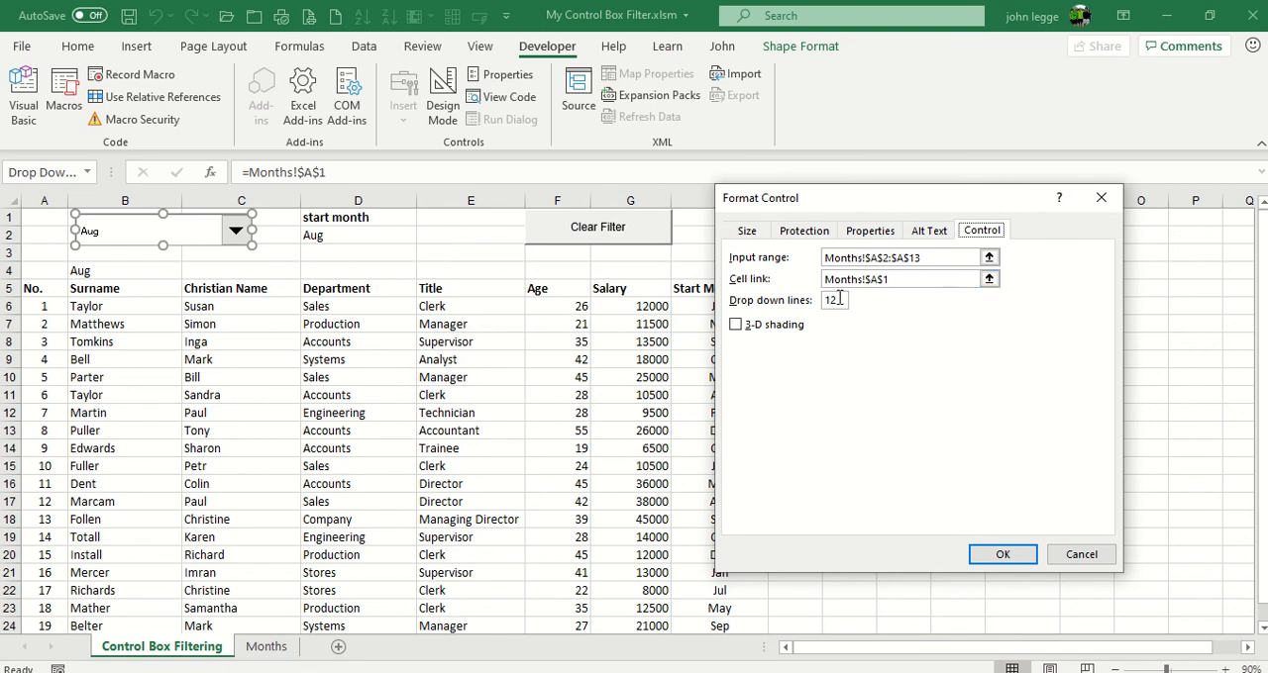
click(1081, 556)
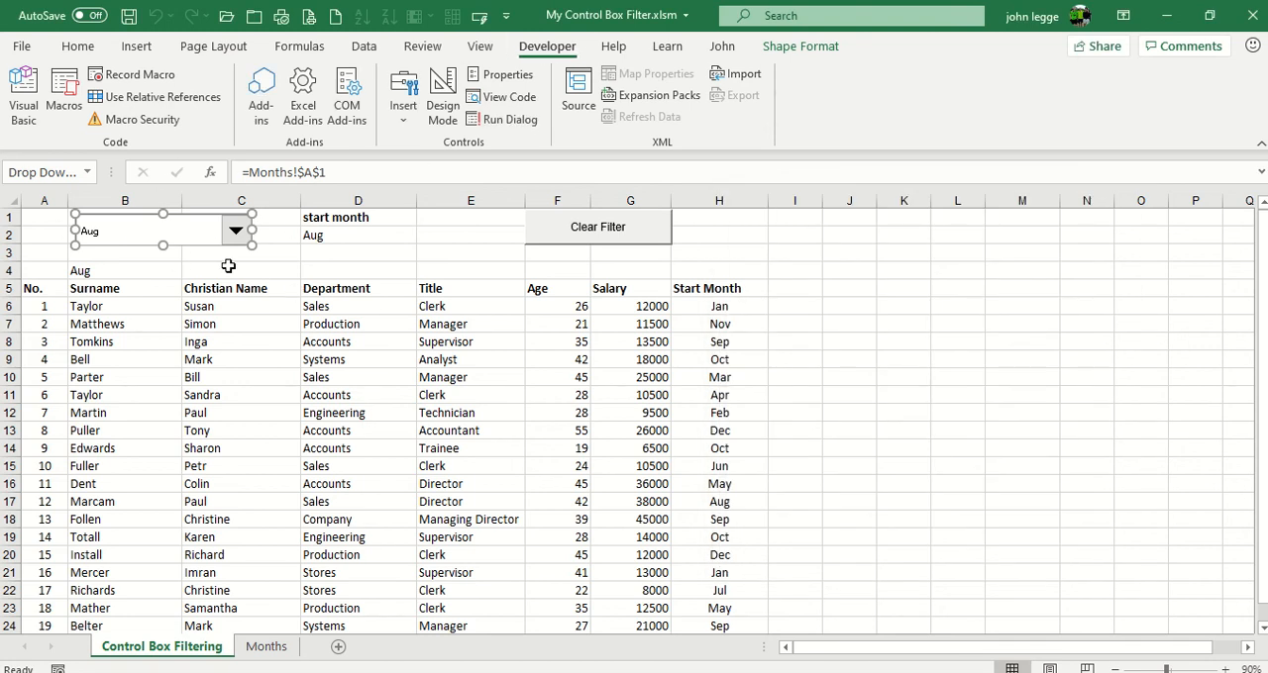
click(228, 265)
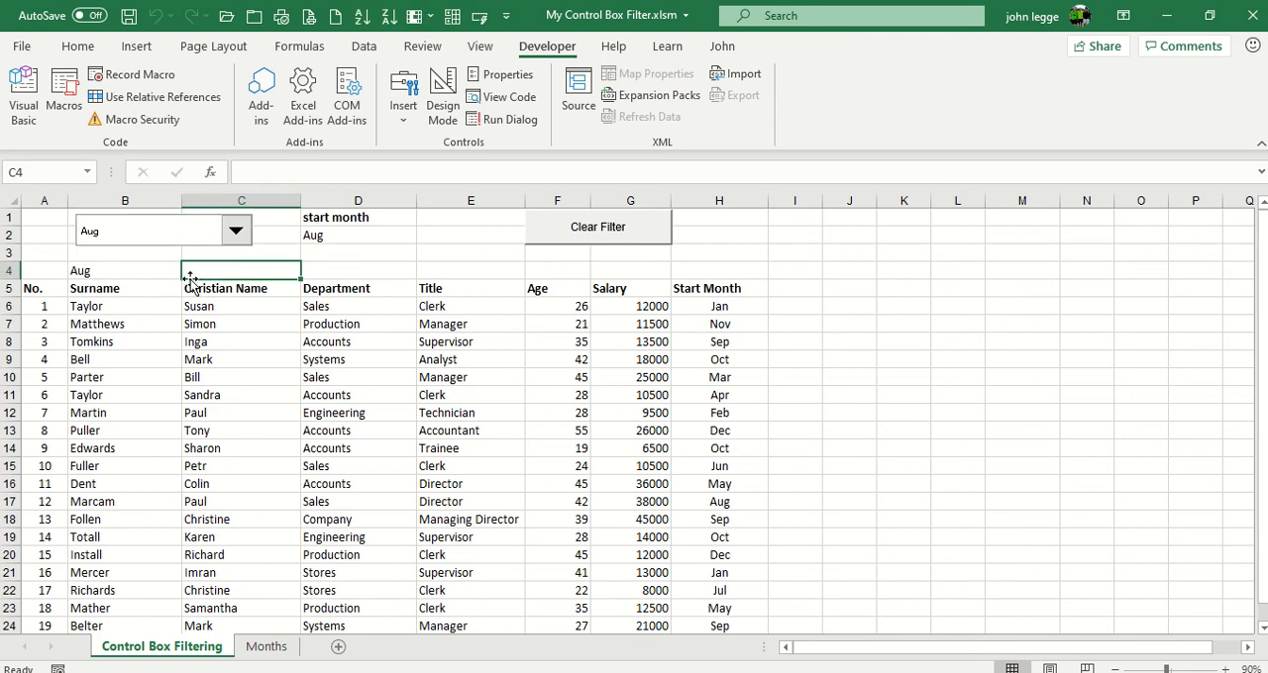
Inspect the arguments of the CHOOSE formula in B4 and the formula in criteria cell D2
click(134, 272)
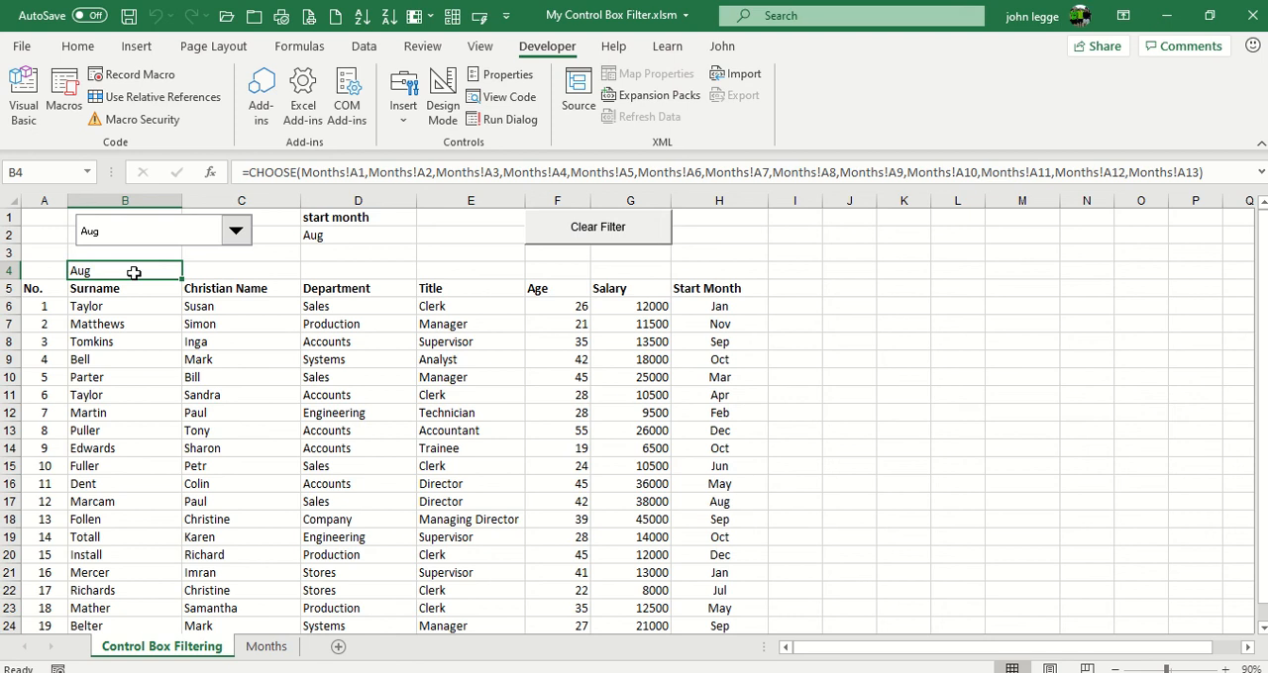
click(211, 175)
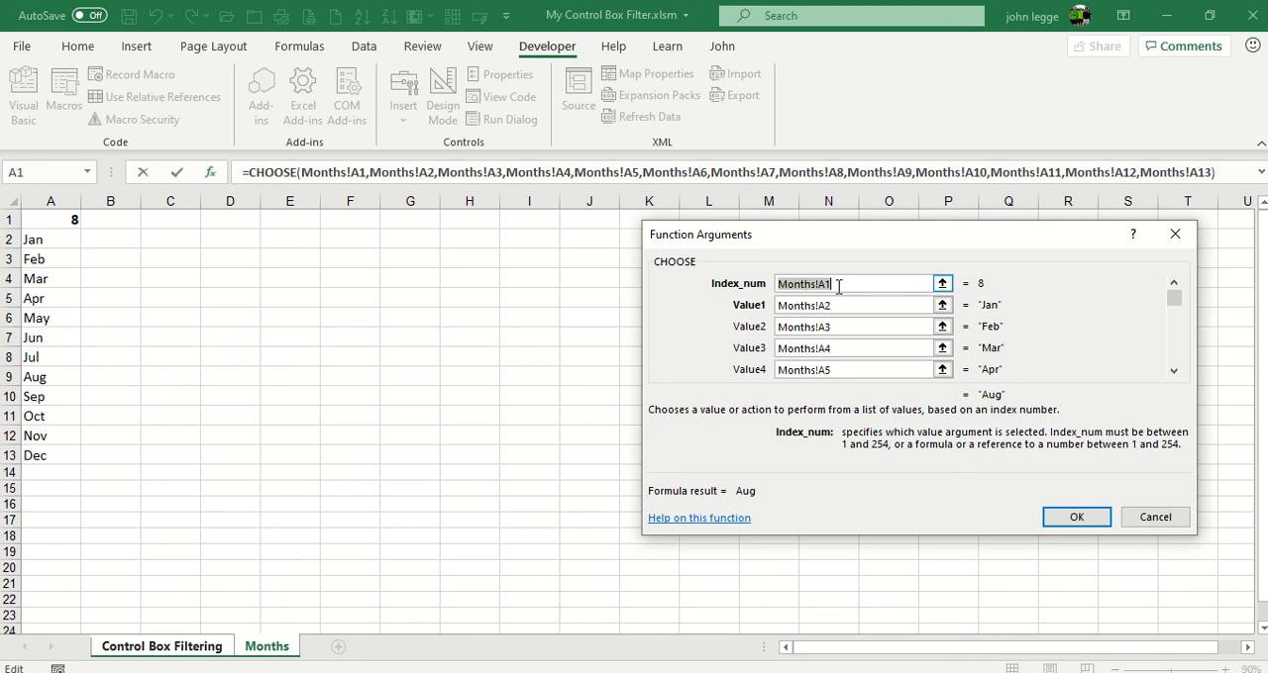
click(1135, 527)
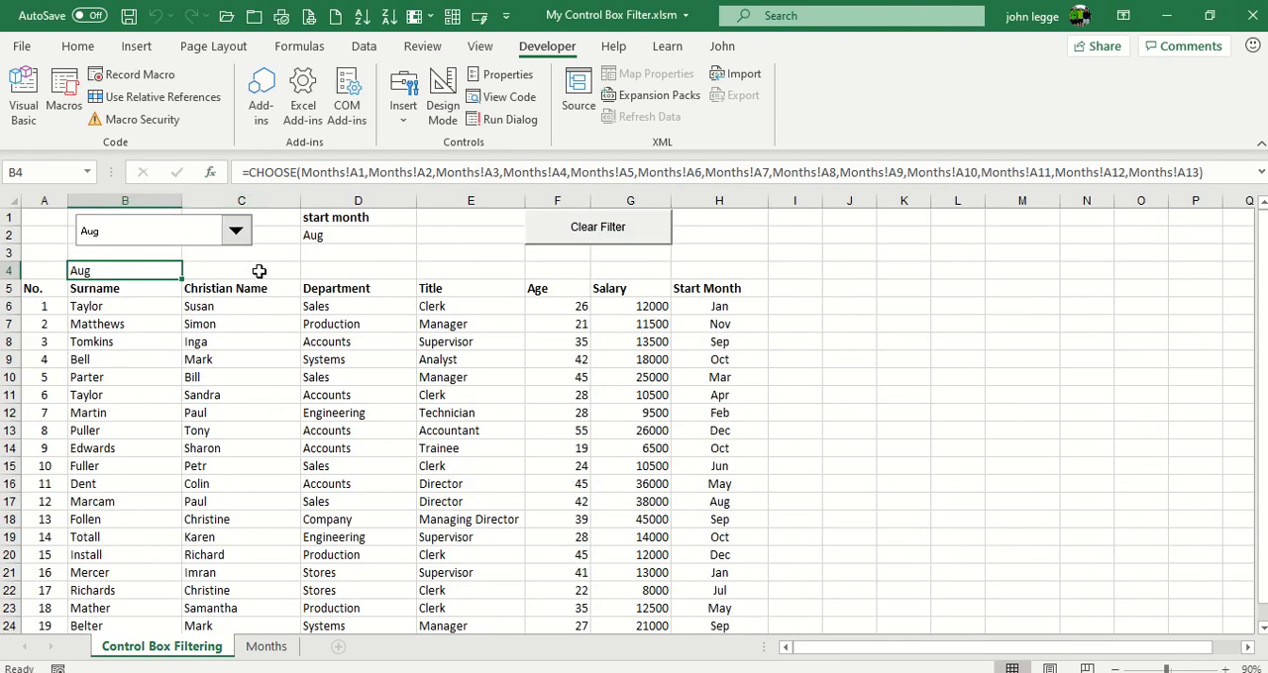
click(313, 238)
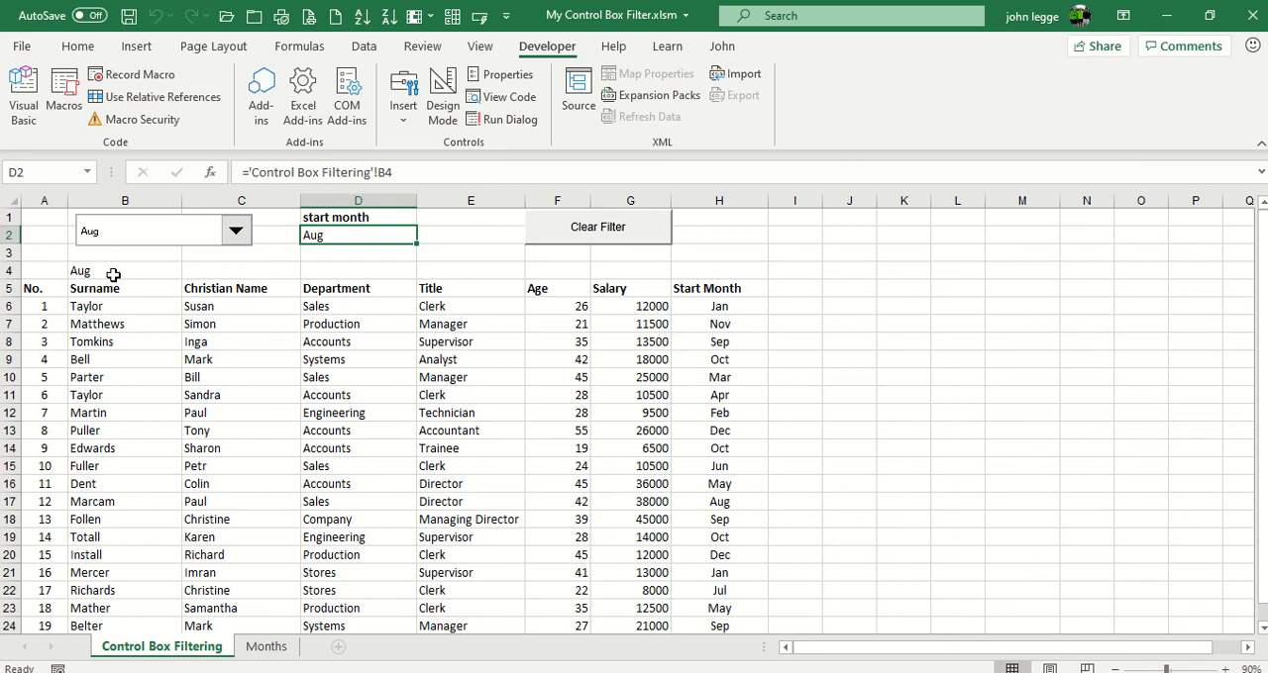
Review the code of the monthfliter macro assigned to the combo box, and check its criteria cells D1 and D2
right_click(194, 248)
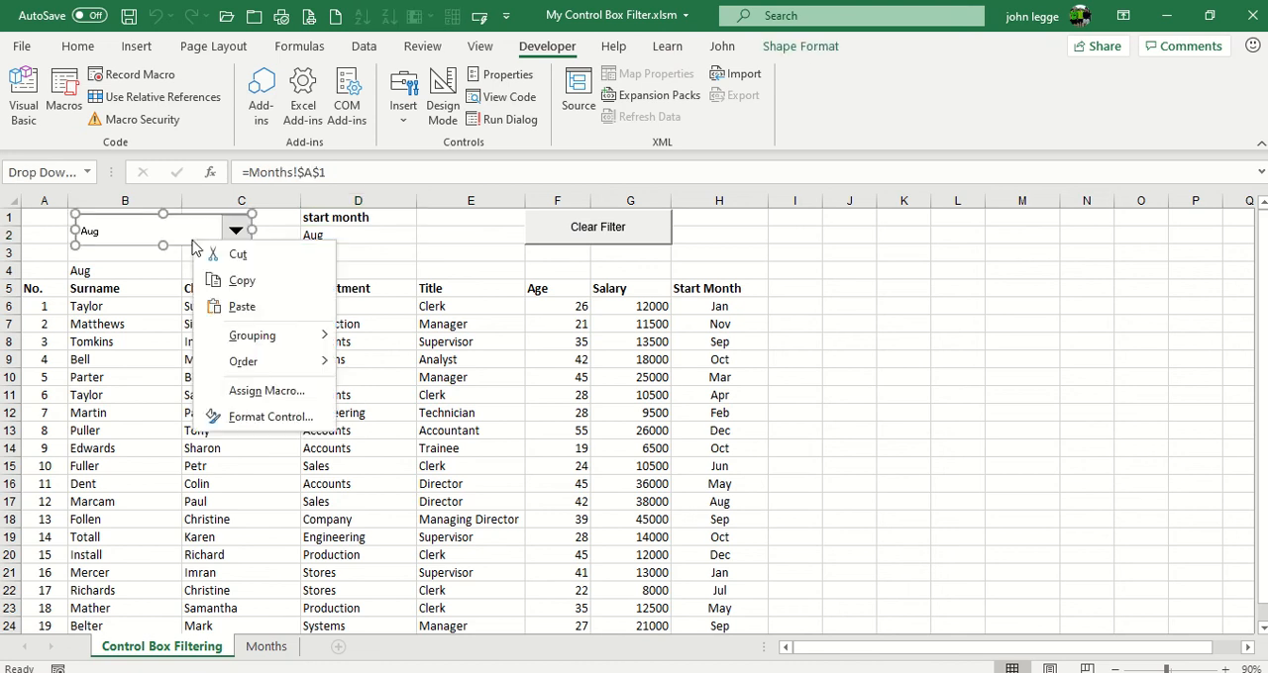
click(244, 392)
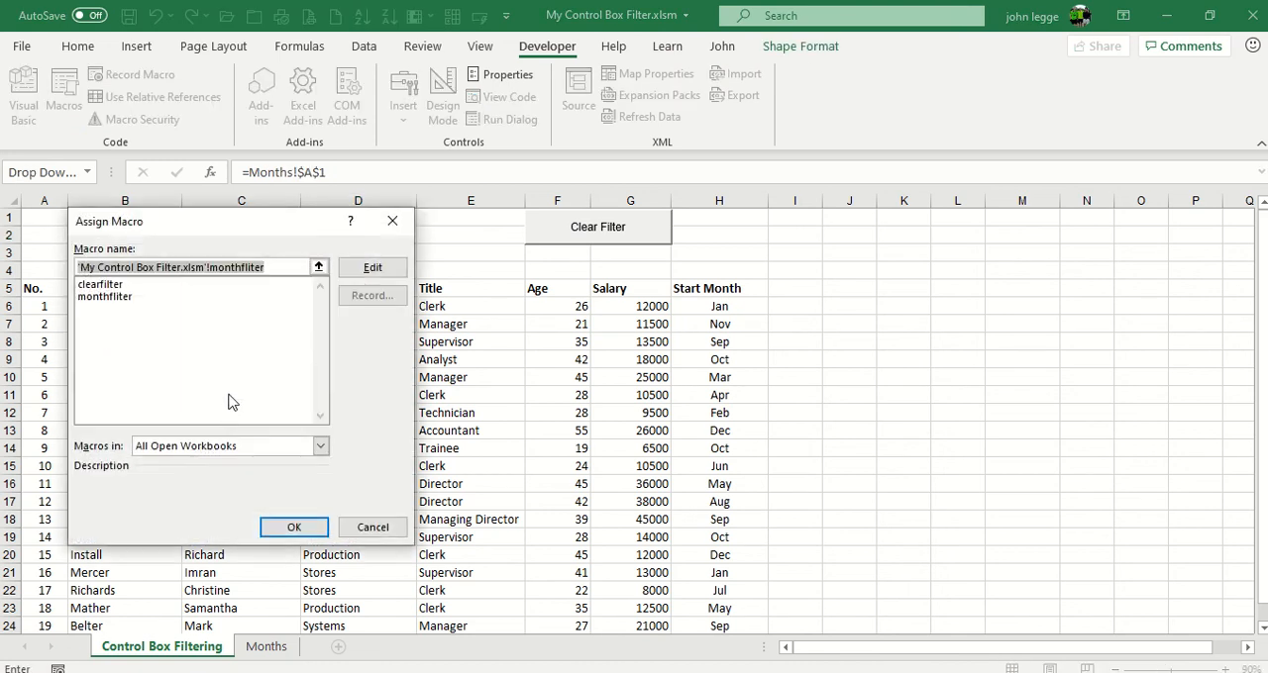
click(107, 299)
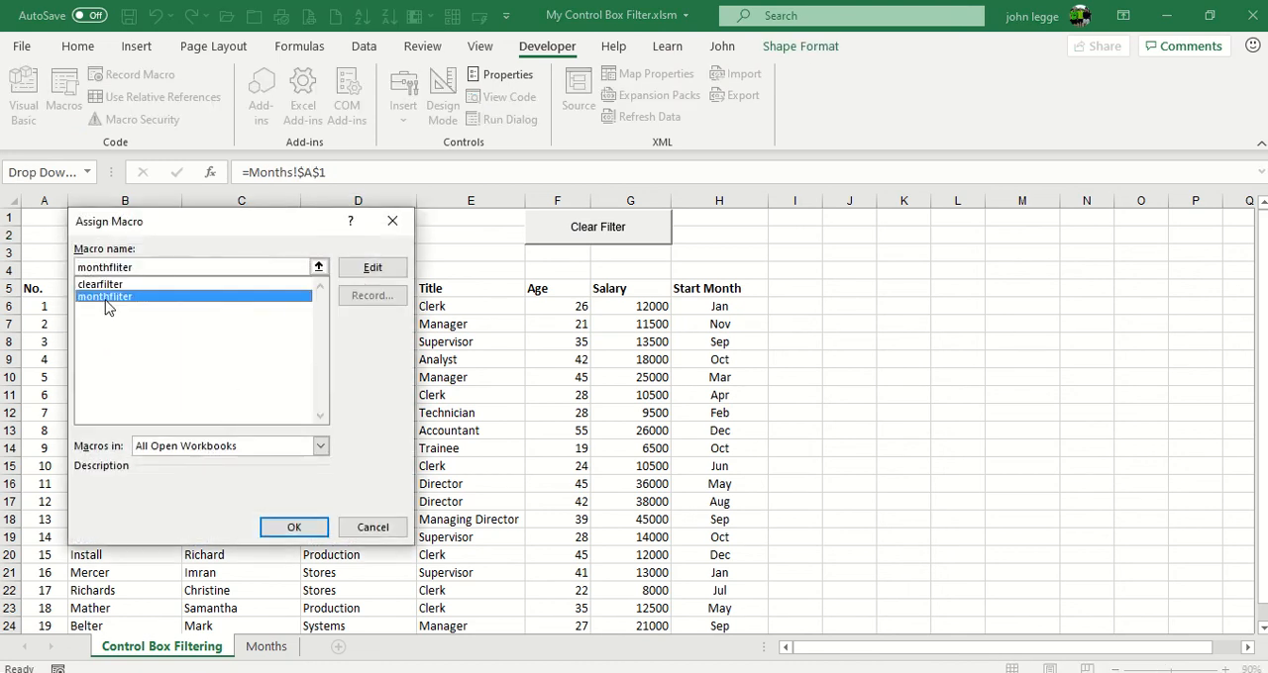
click(365, 273)
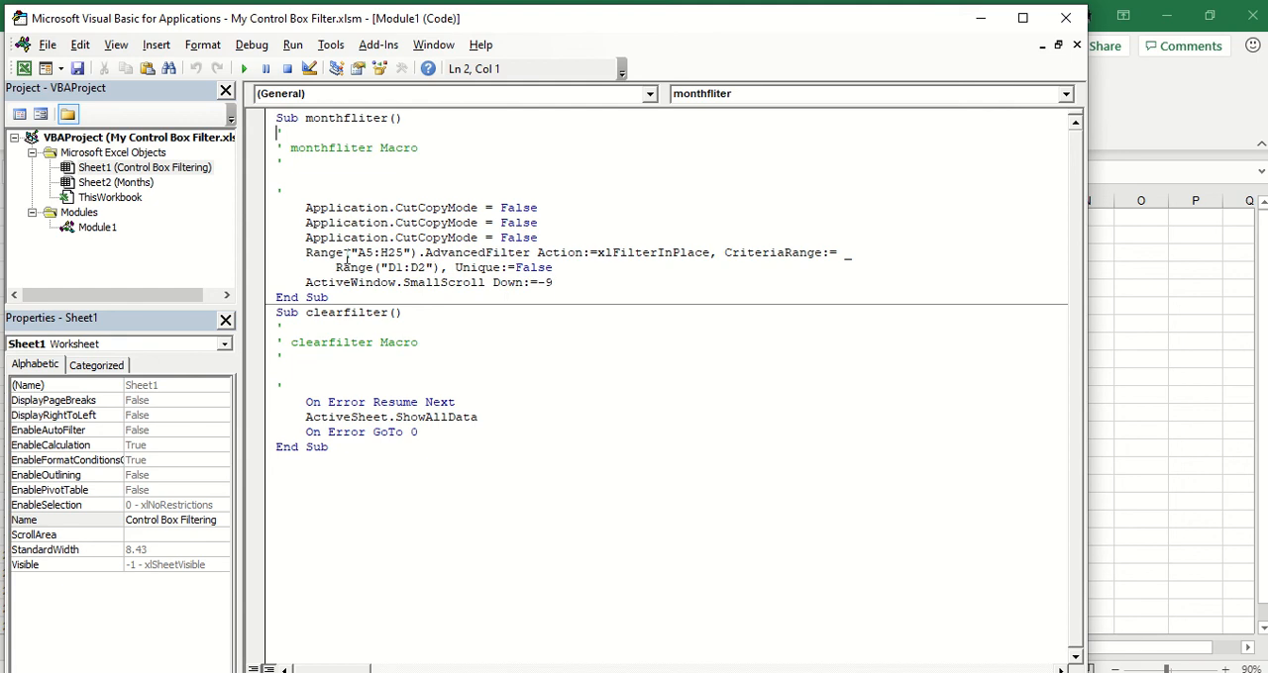
click(47, 45)
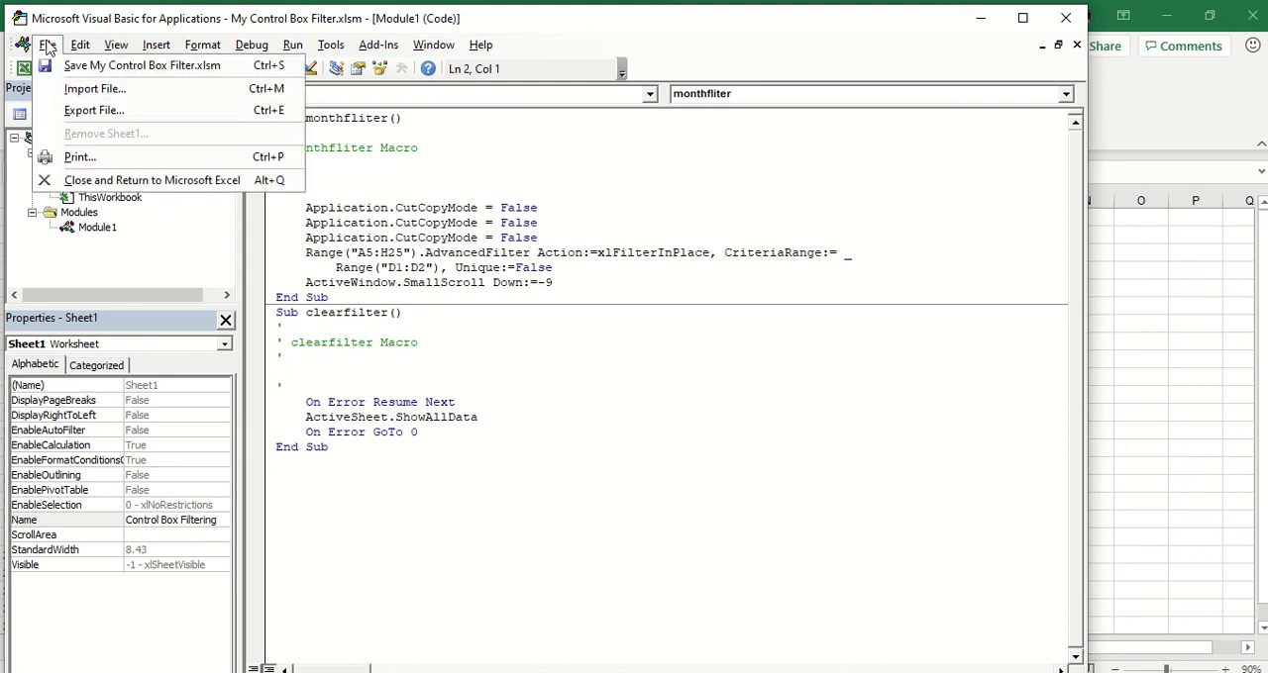
click(87, 180)
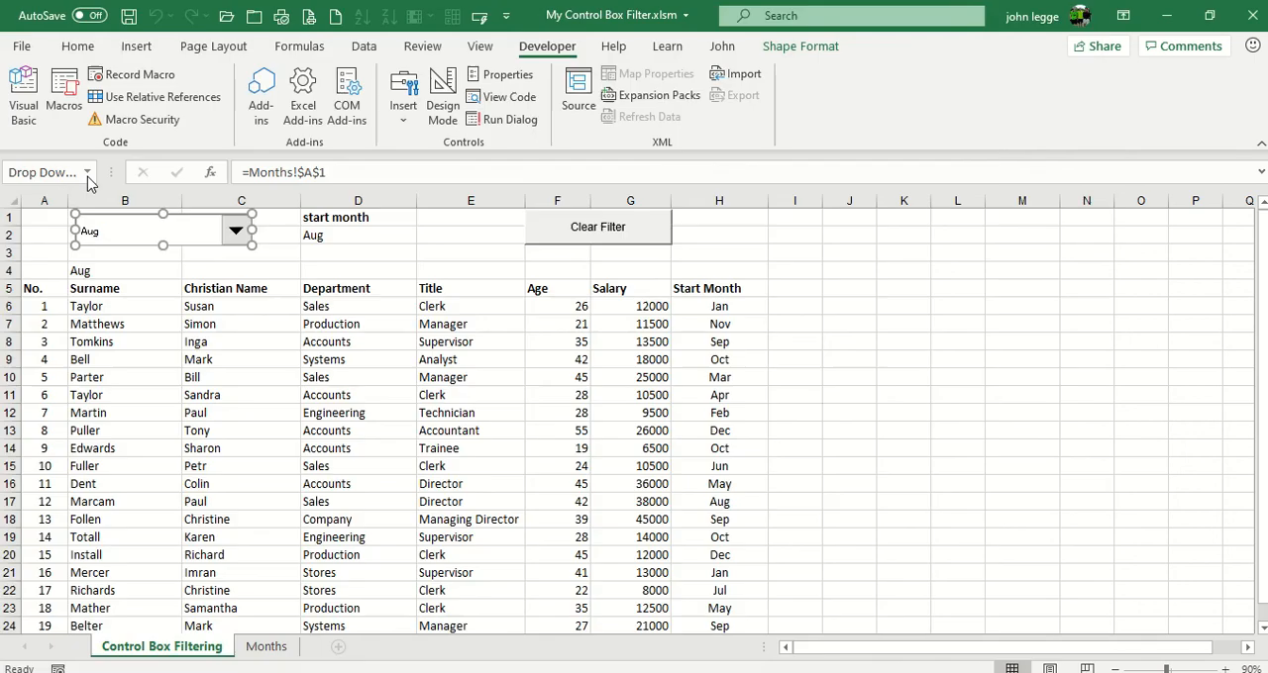
click(342, 235)
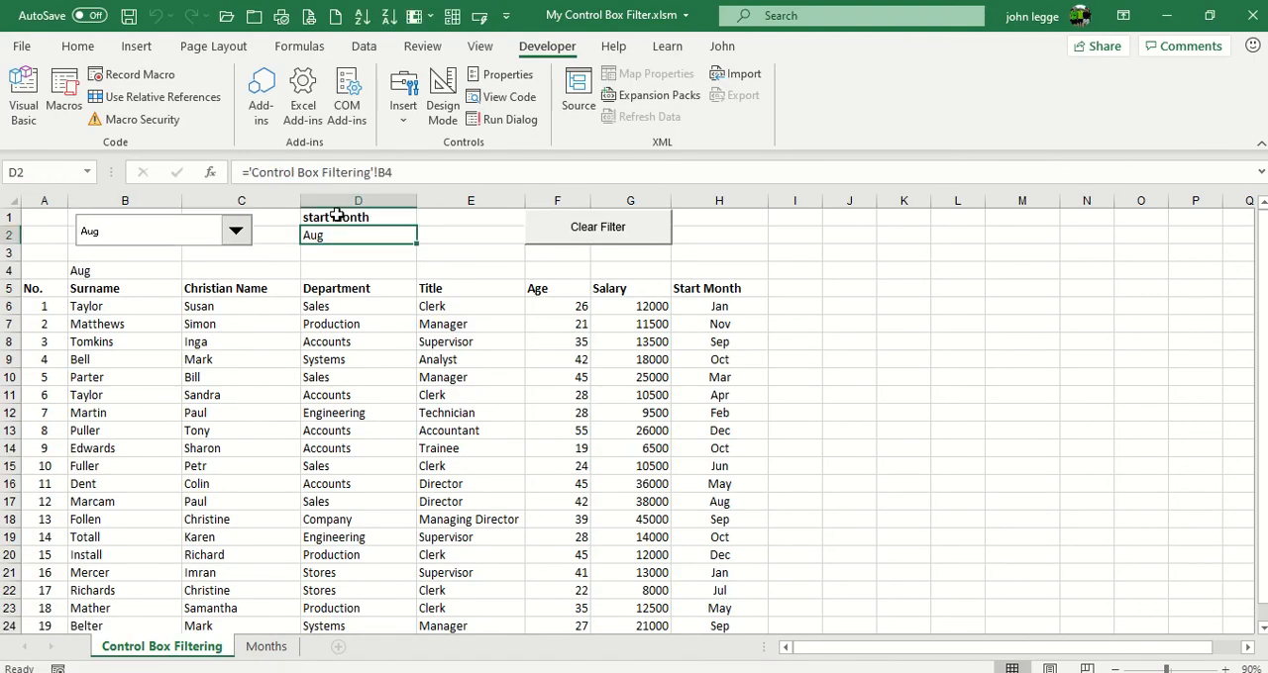
click(337, 216)
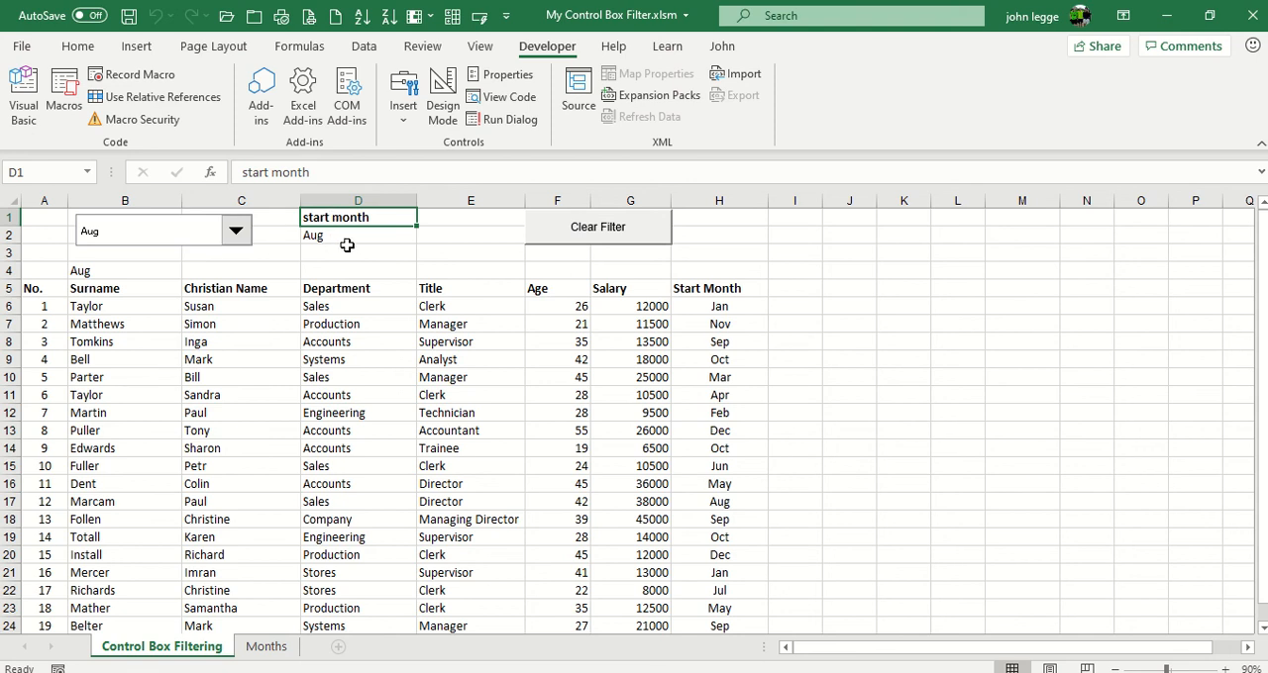
Review the code of the clearfilter macro assigned to the Clear Filter button, and return to the worksheet
right_click(559, 234)
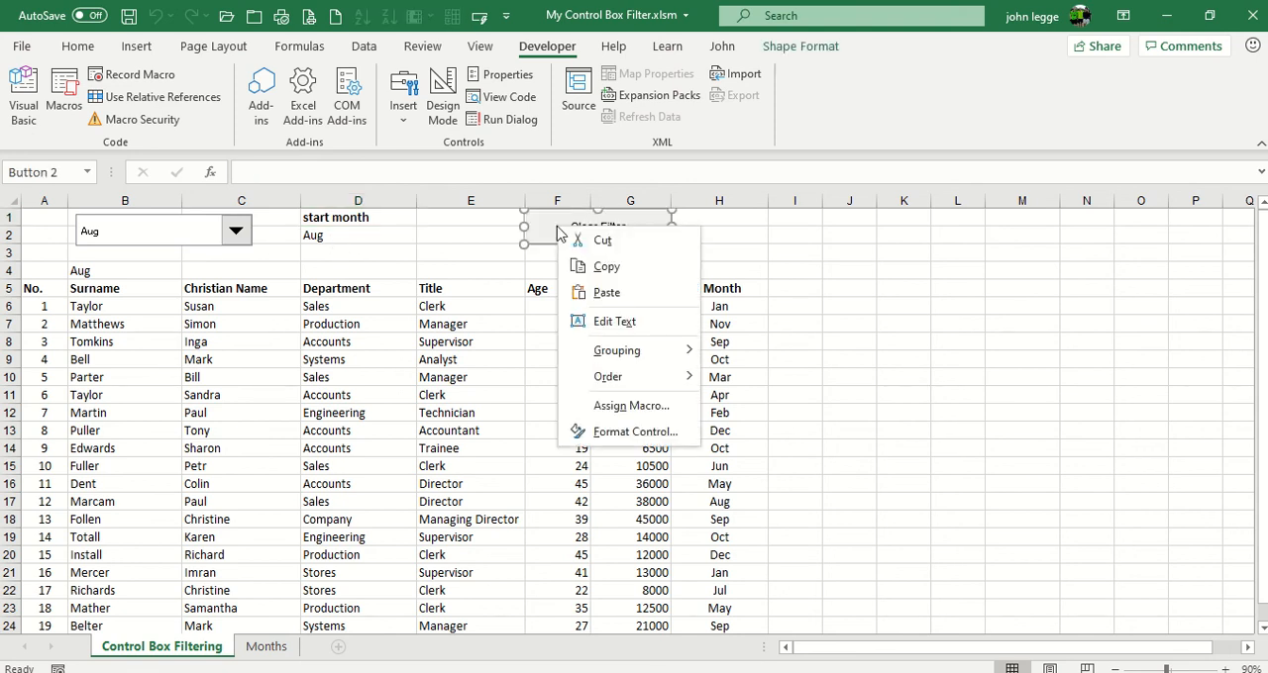
click(616, 414)
click(472, 308)
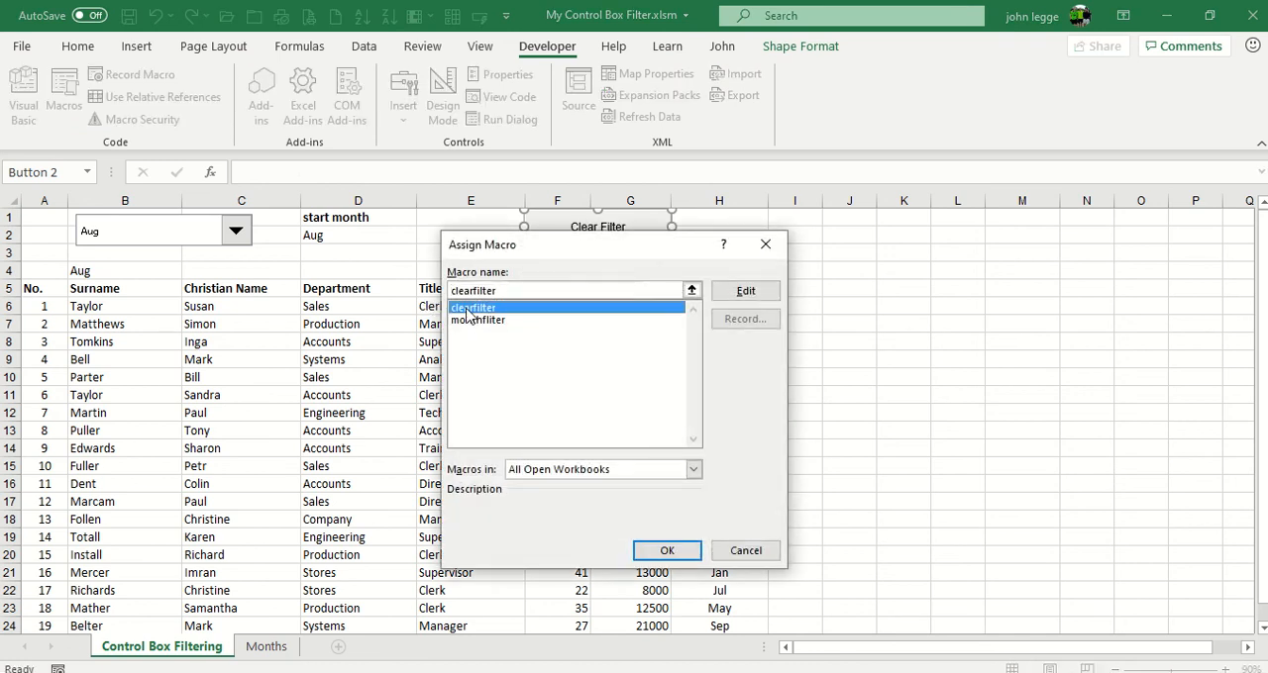
click(743, 290)
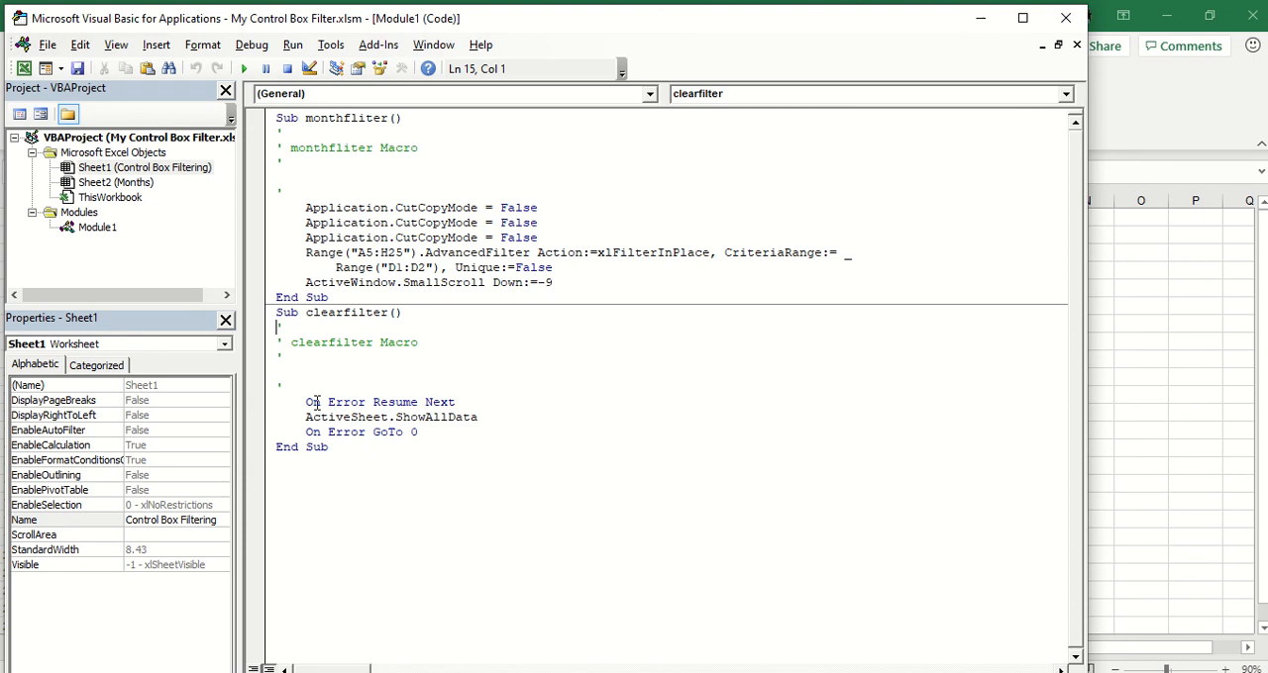
click(46, 44)
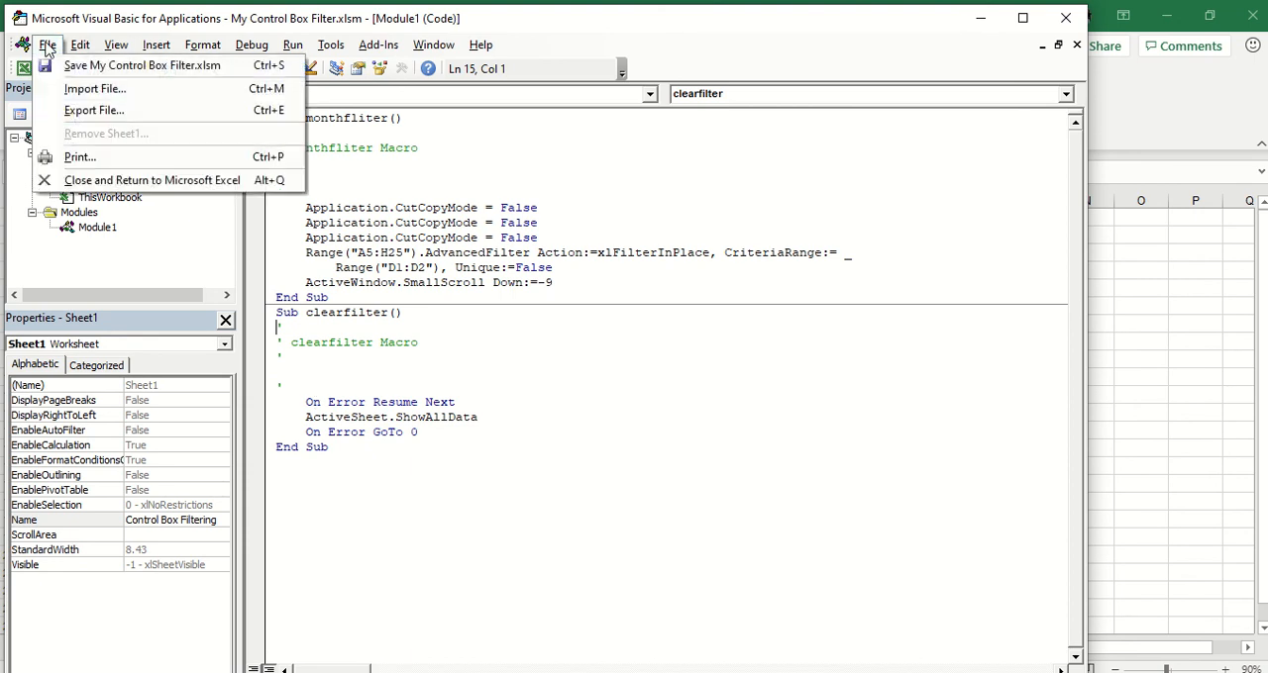
click(87, 181)
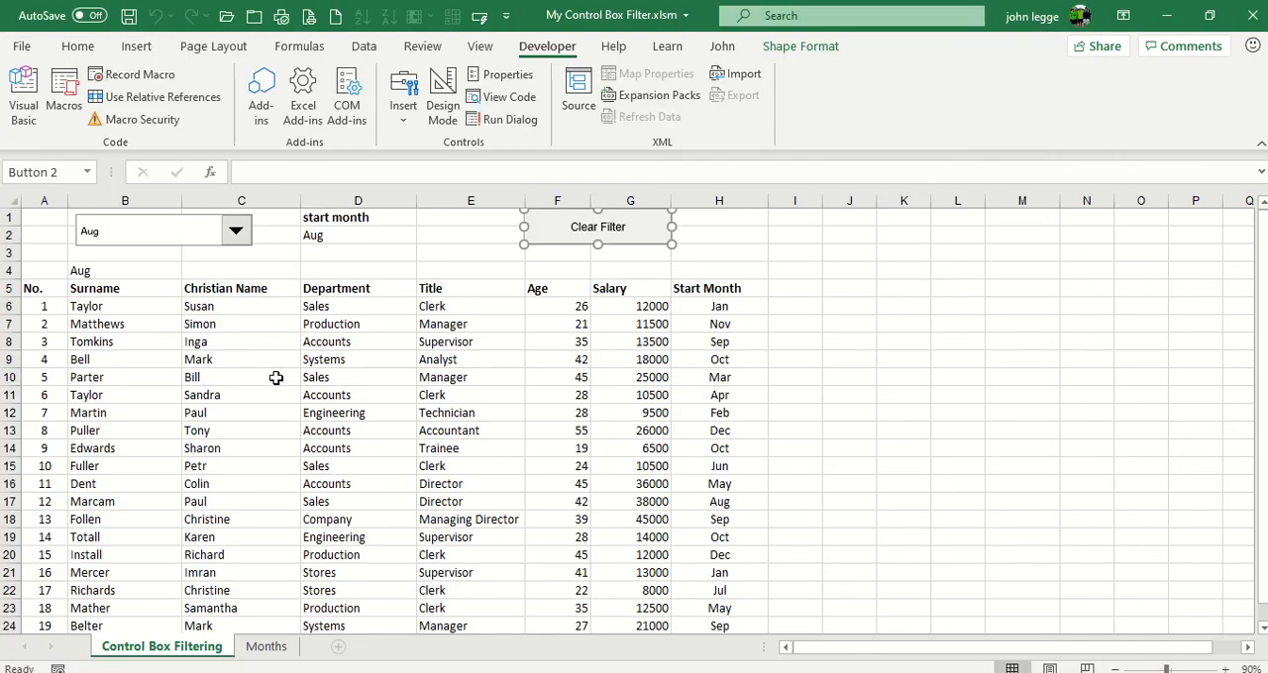
click(275, 377)
Filter the staff list by start month Feb using the combo box, and clear the filter
click(235, 231)
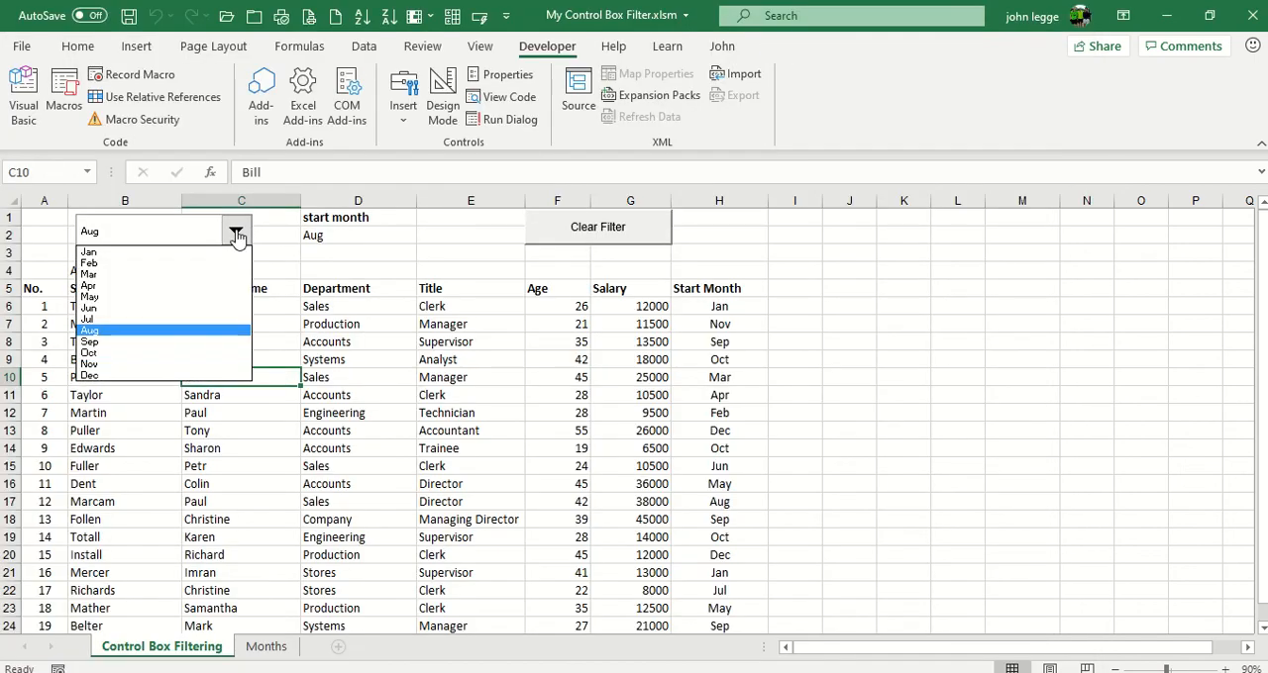
click(130, 262)
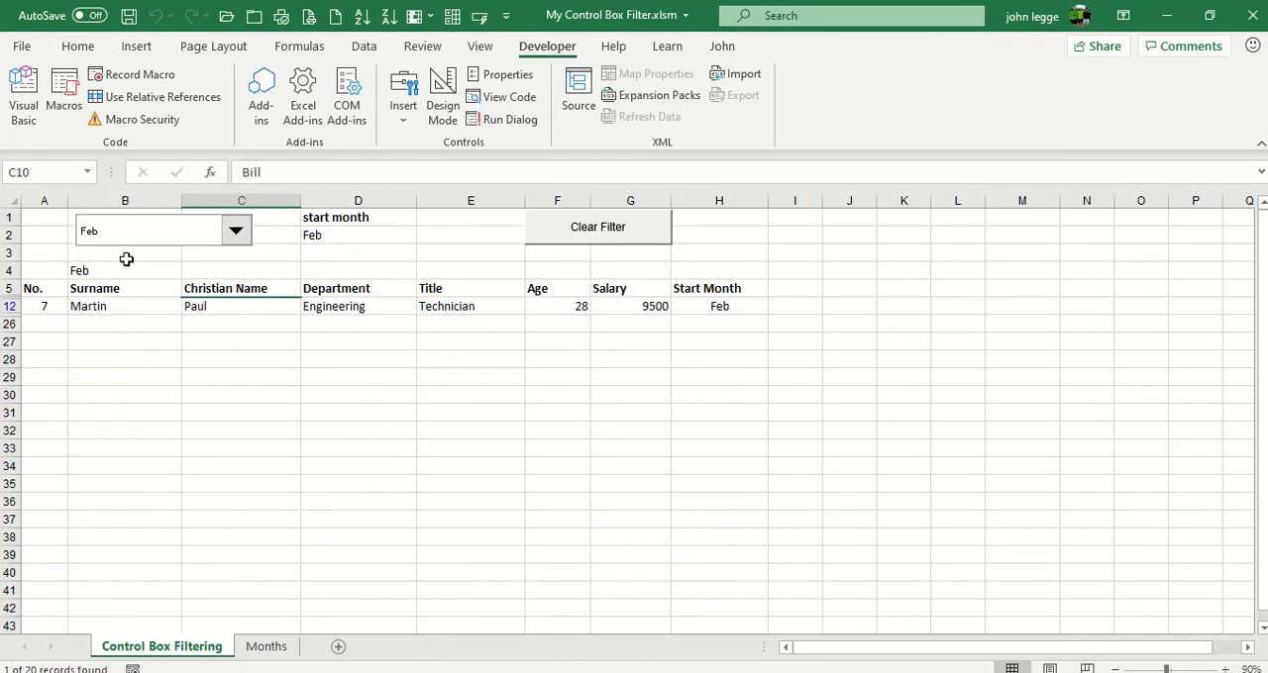
click(552, 239)
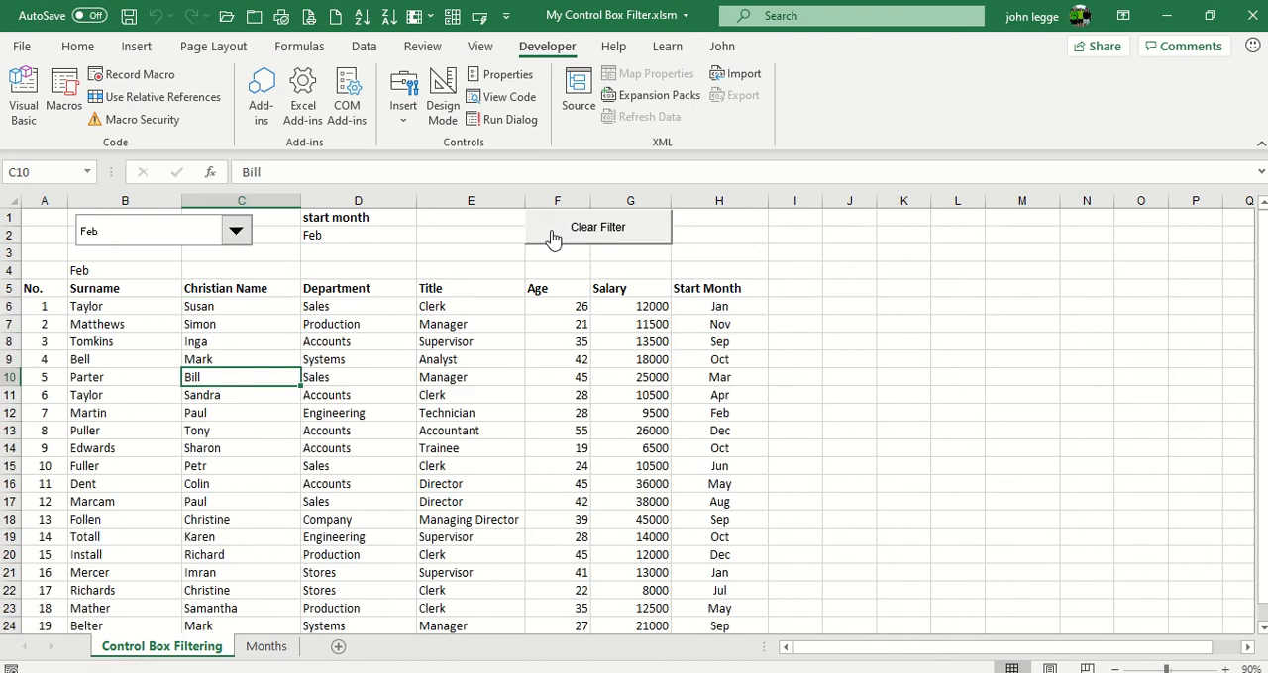